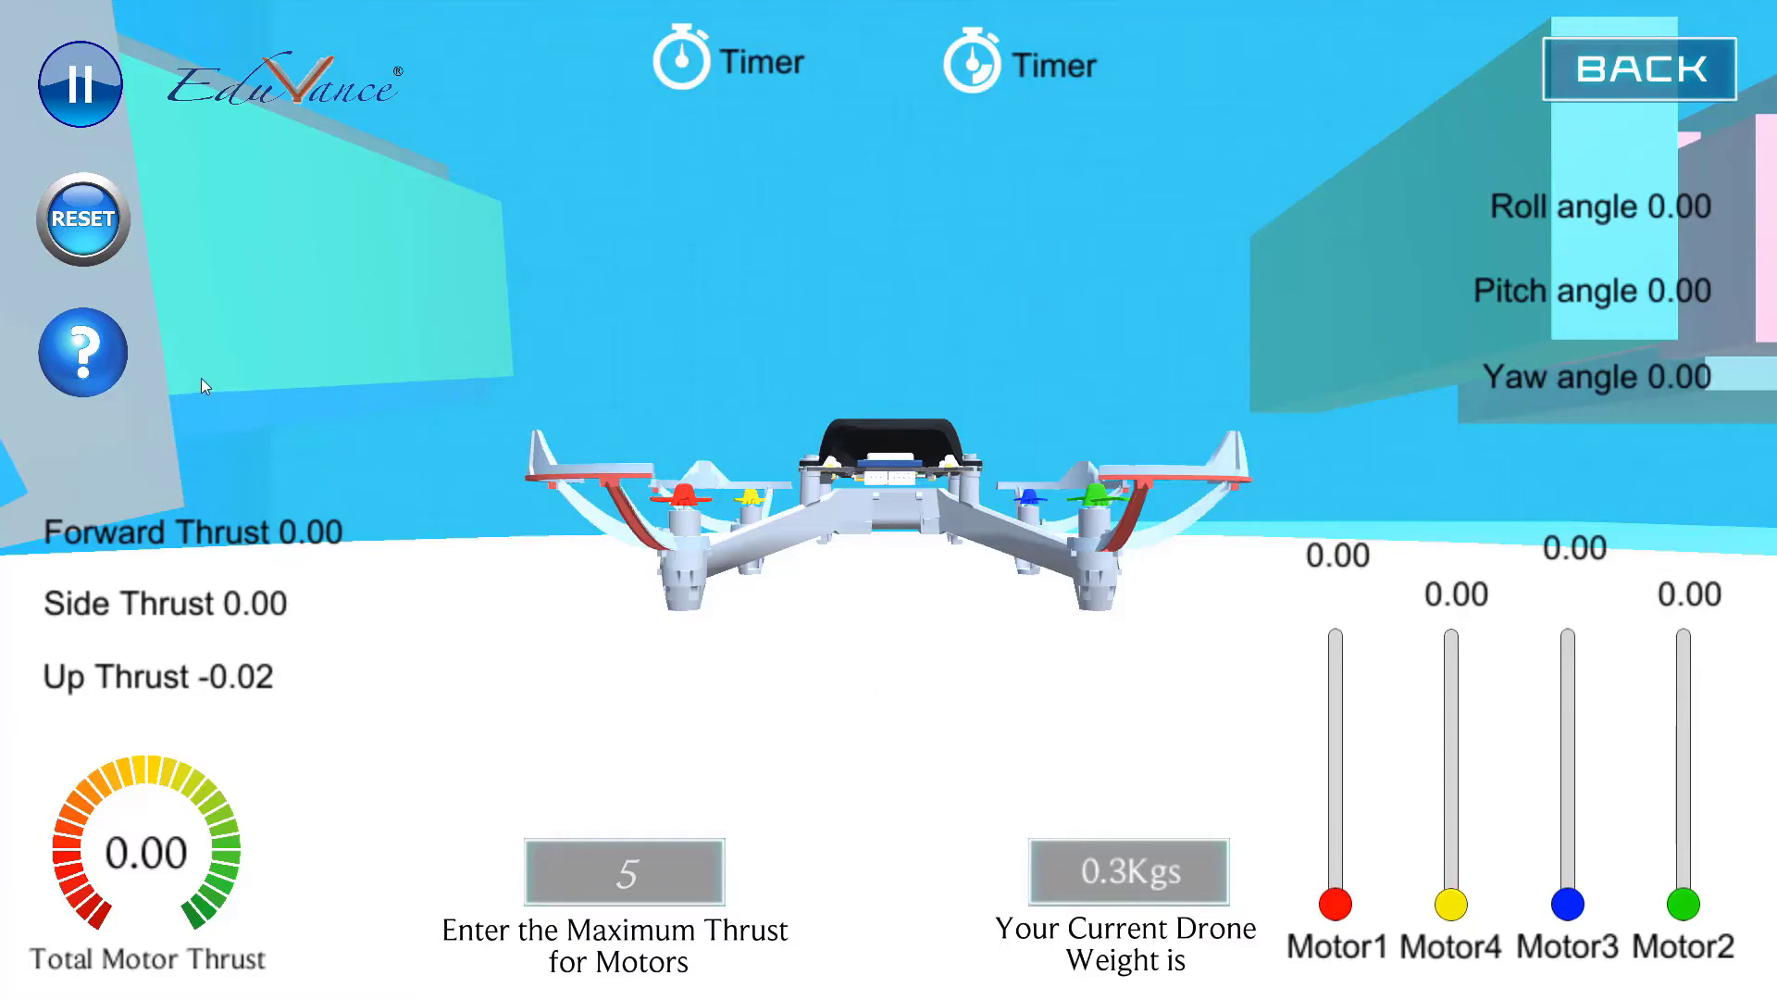
Examine the help screen's control assignments for the four motors and drone weight, and return to the flight view
left_click(102, 352)
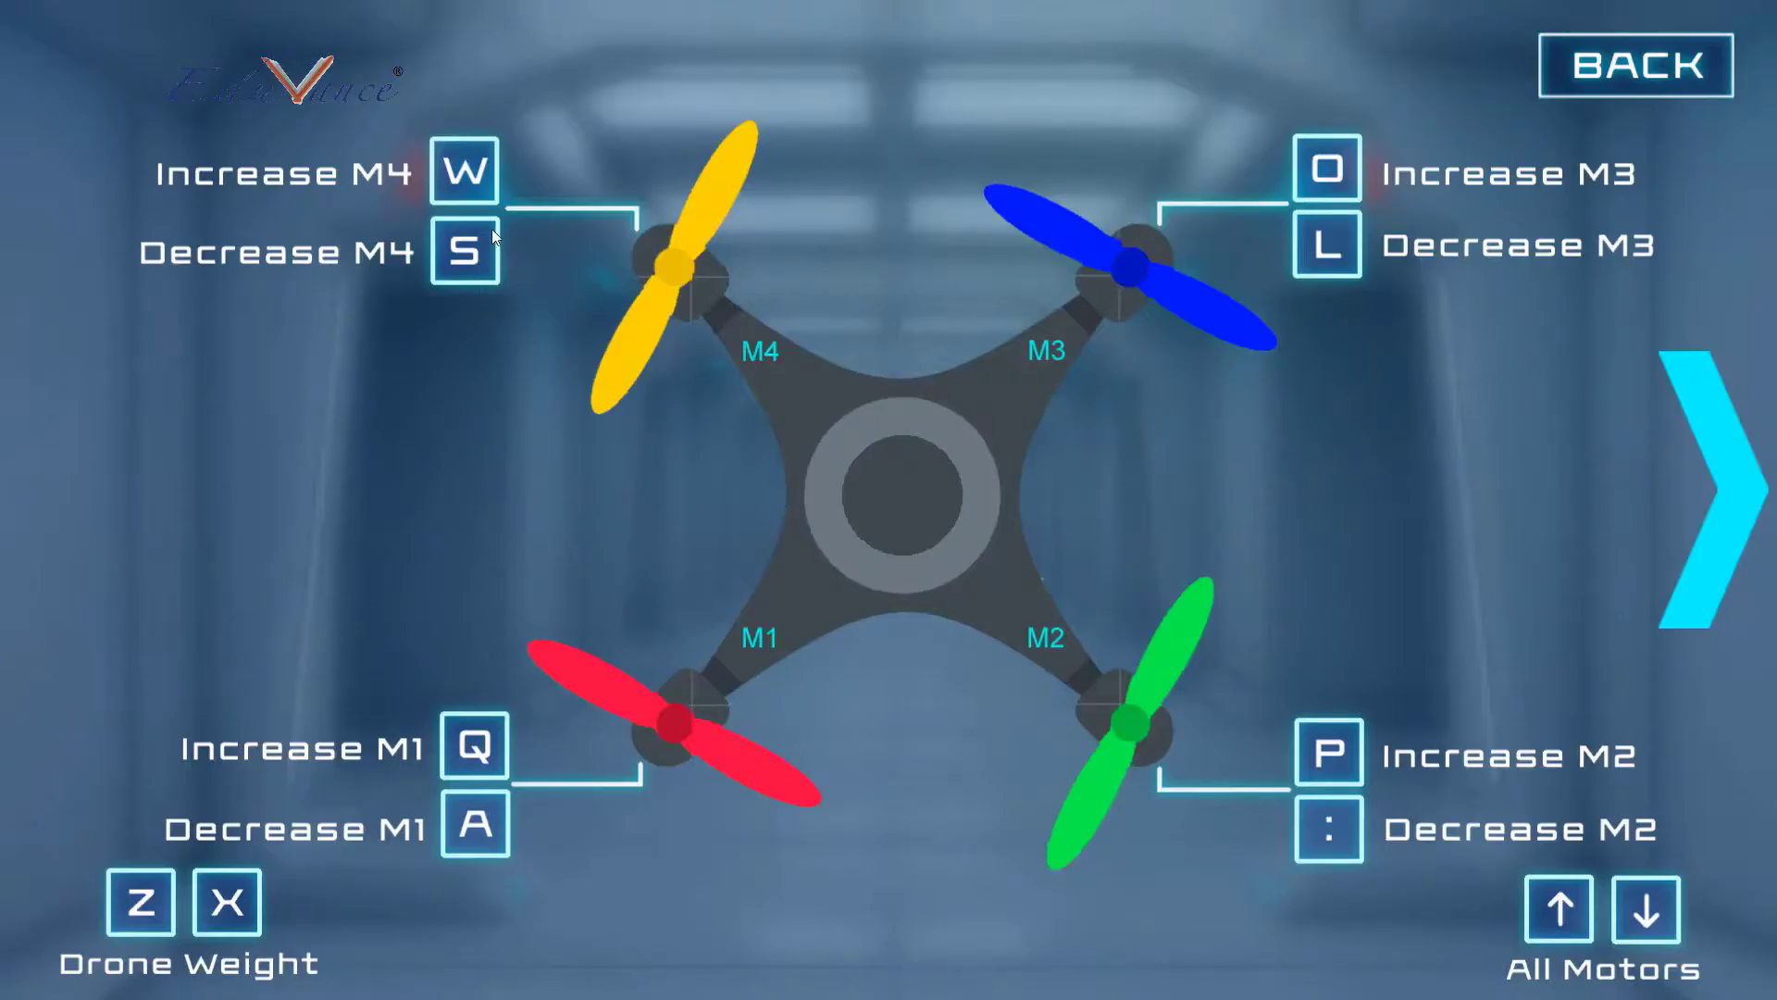
left_click(1634, 70)
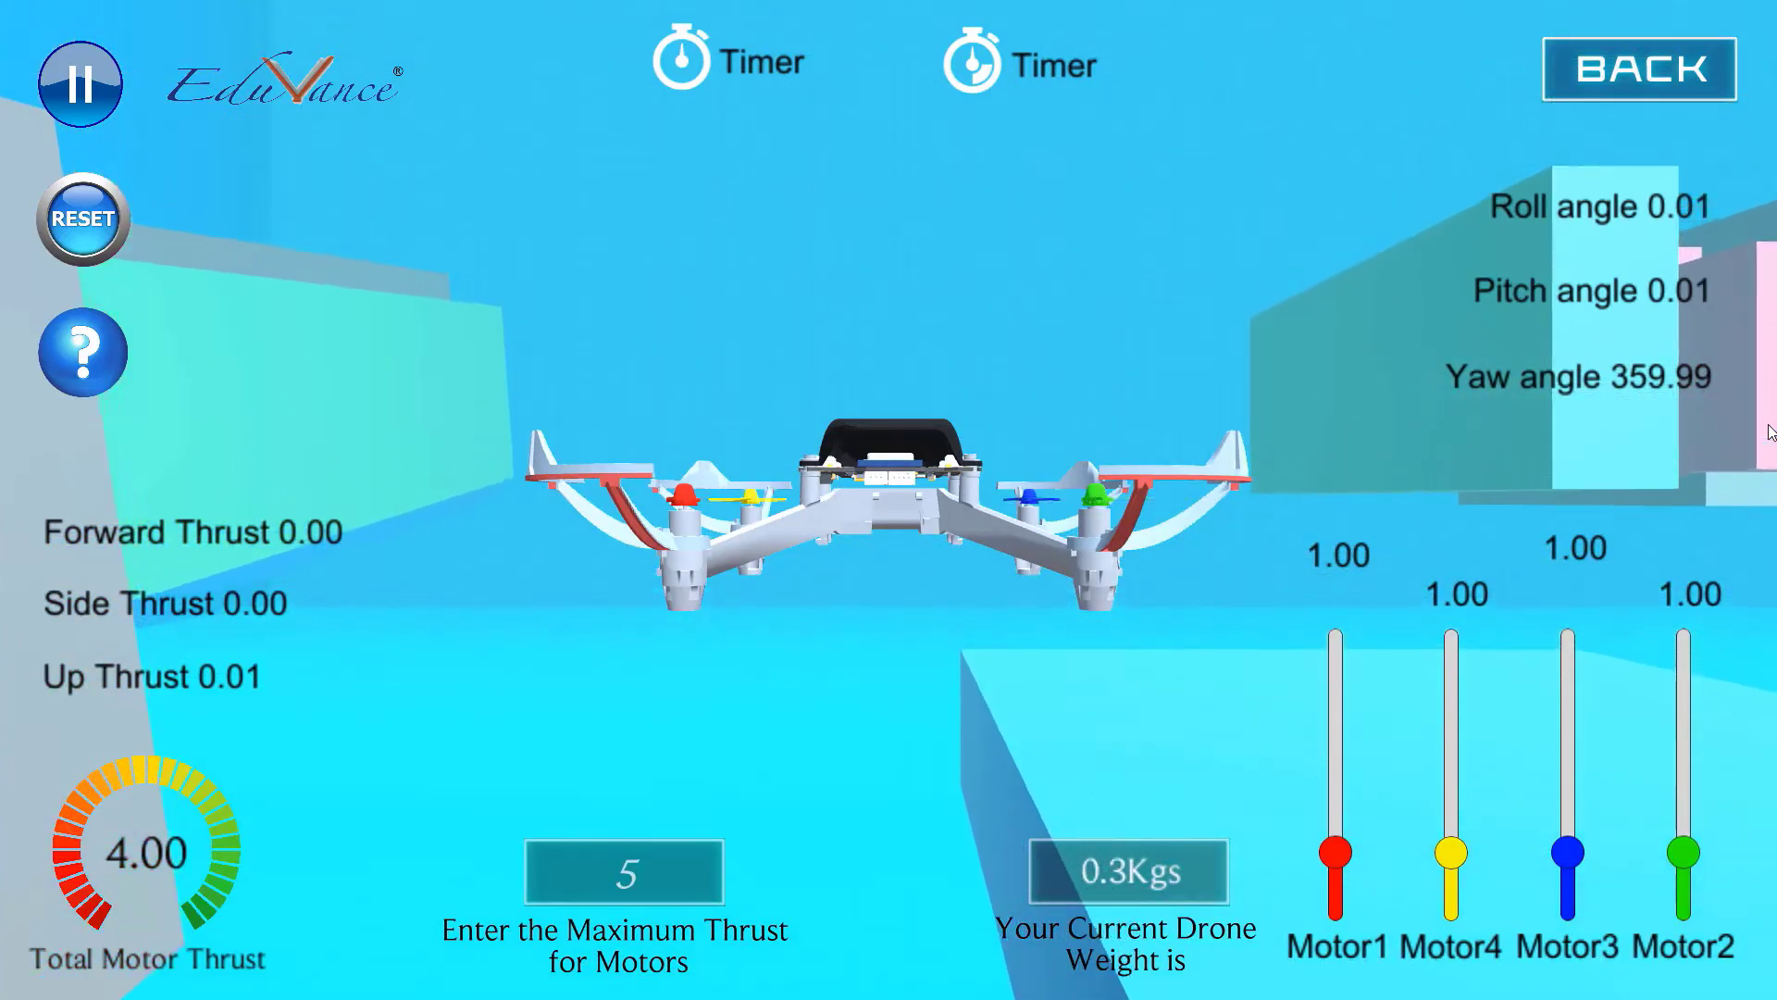
Roll the drone to the right by setting Motor1 and Motor4 to 1.50 and Motor3 and Motor2 to 0.50
key("Down")
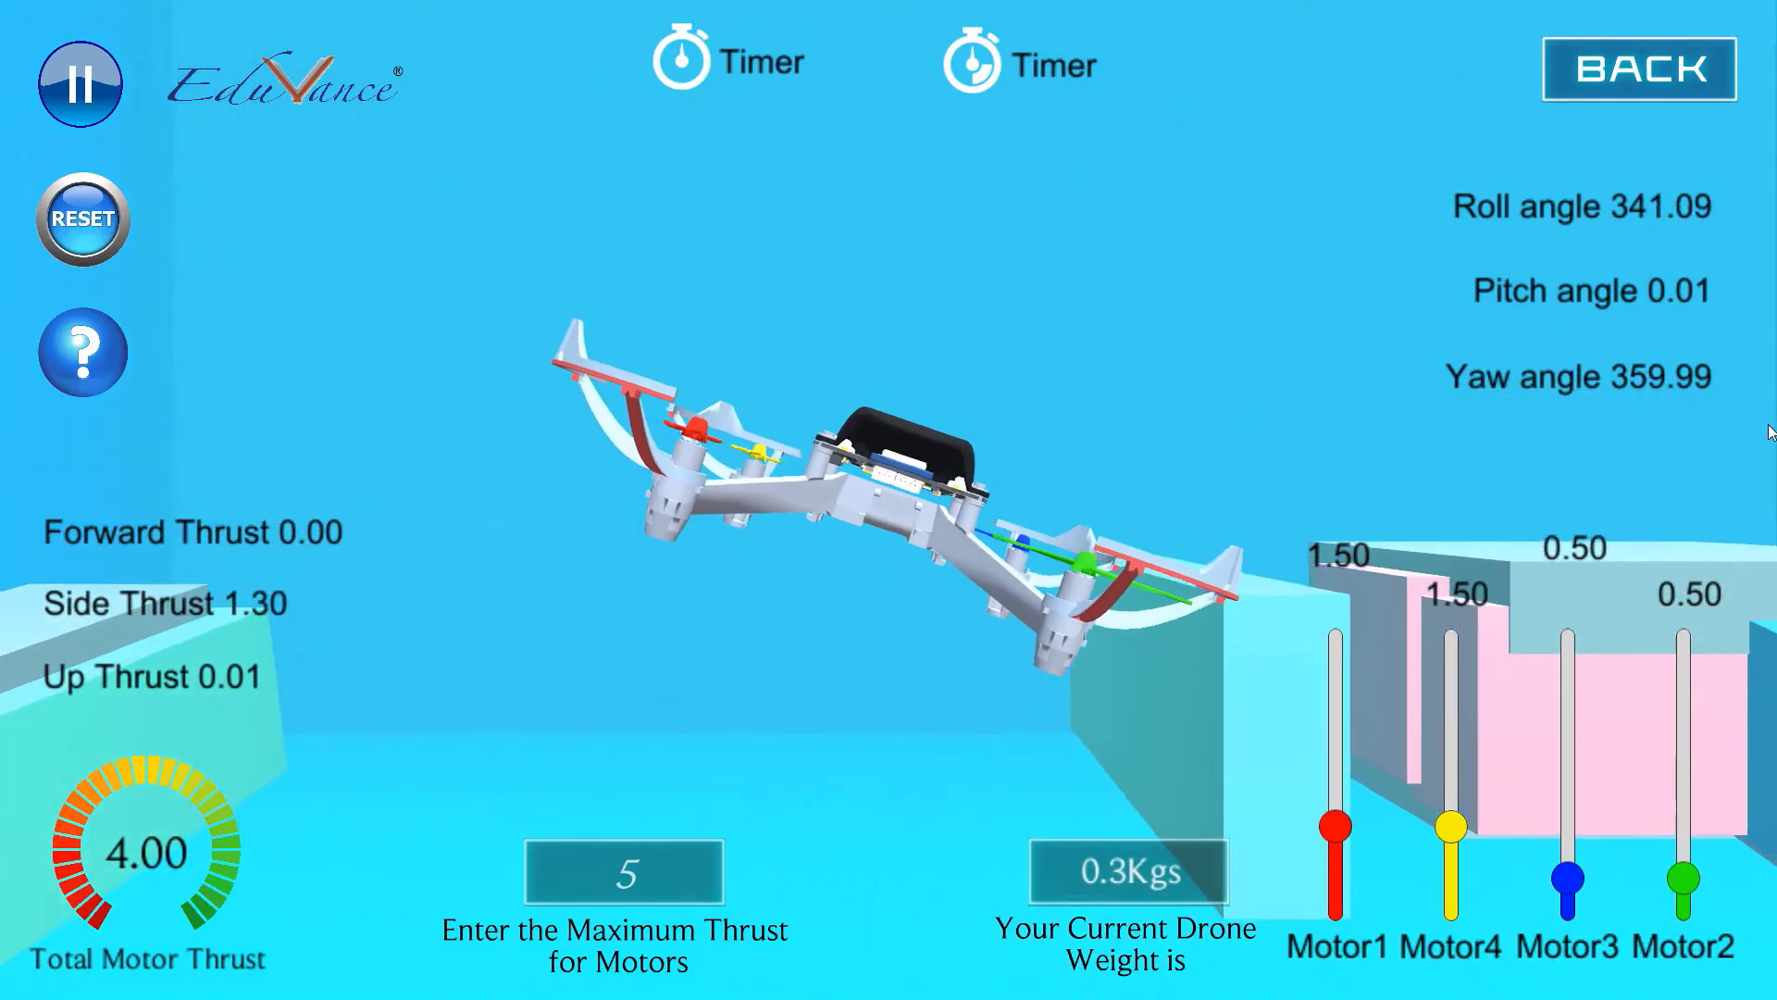
key("Right")
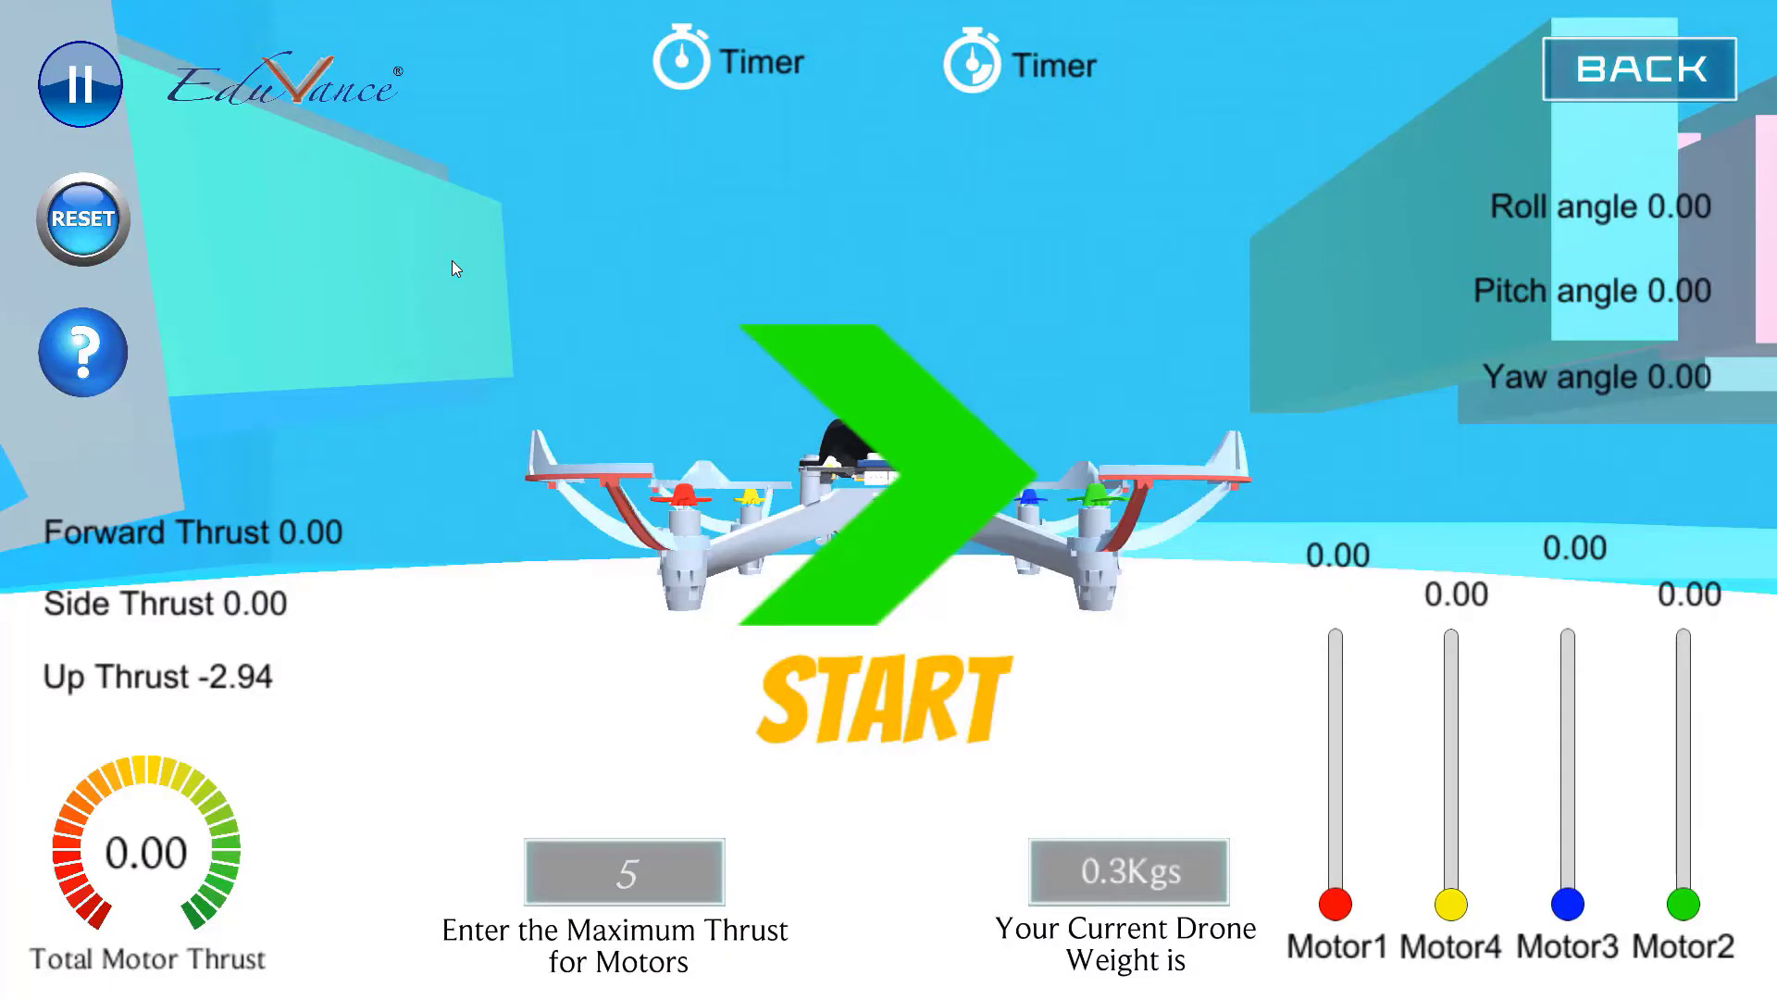
Start the flight, lift off with all motors at 1.00, and roll right with Motor1 and Motor4 at 1.50, Motor3 and Motor2 at 0.50
key("Up")
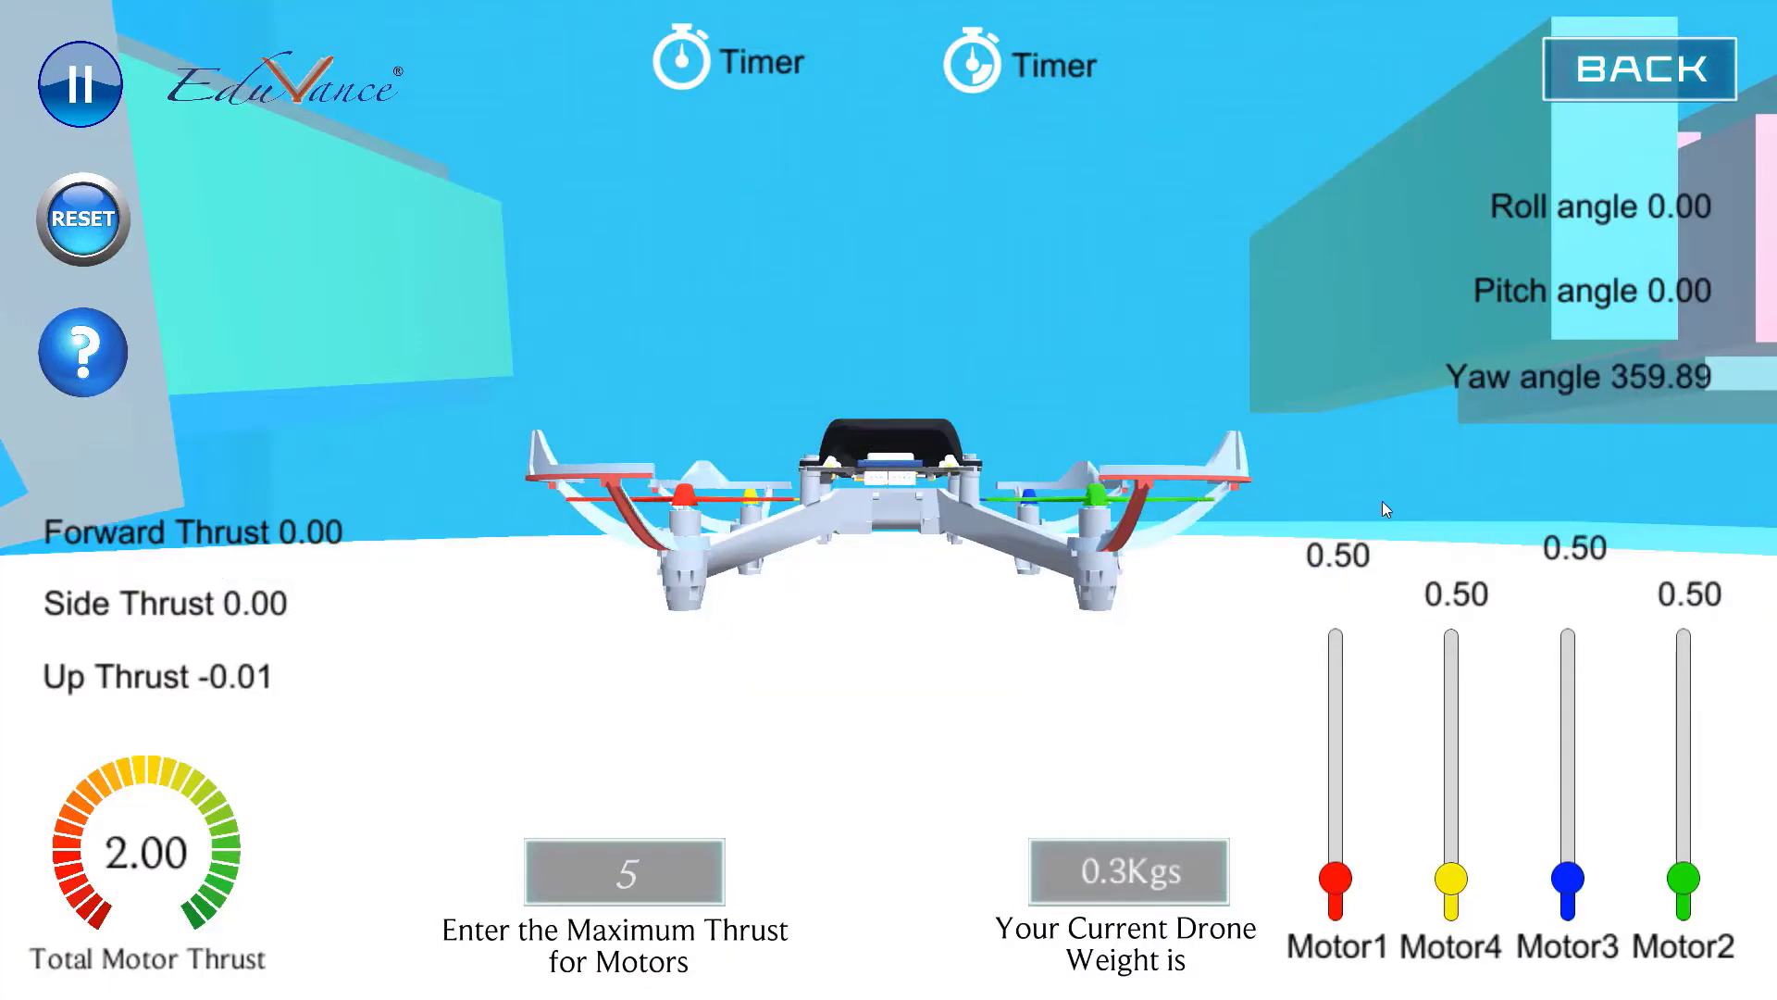
key("Up")
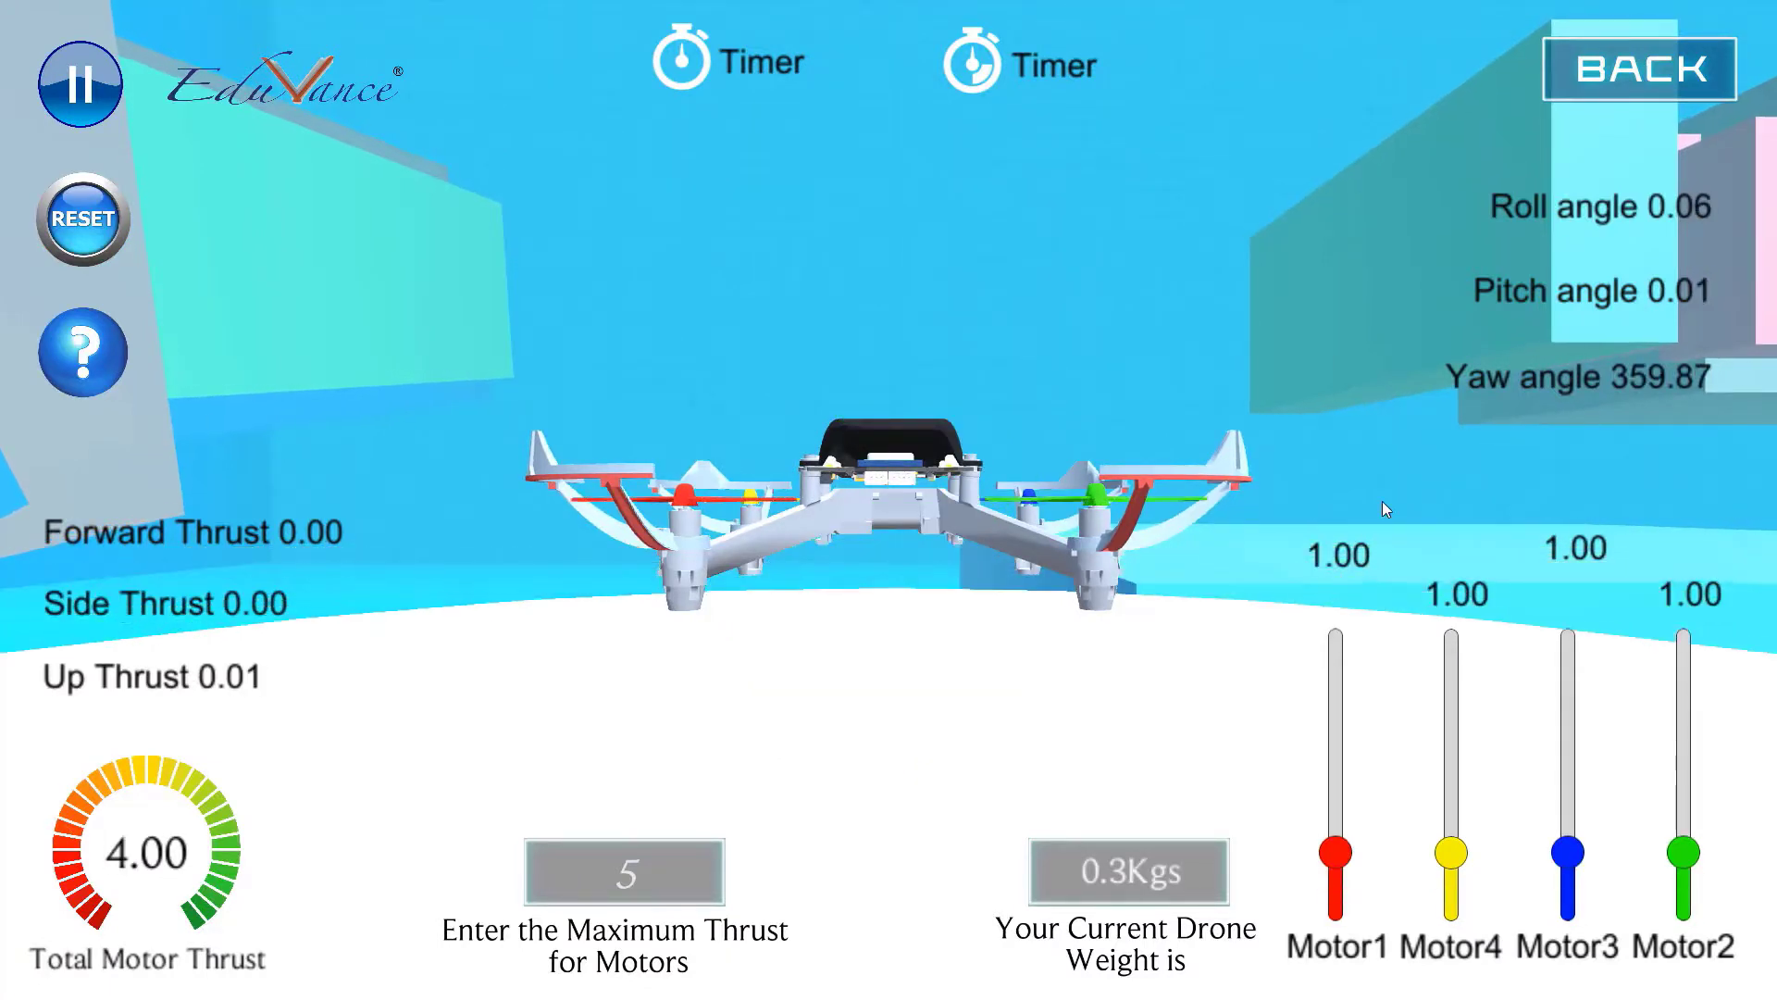
key("Down")
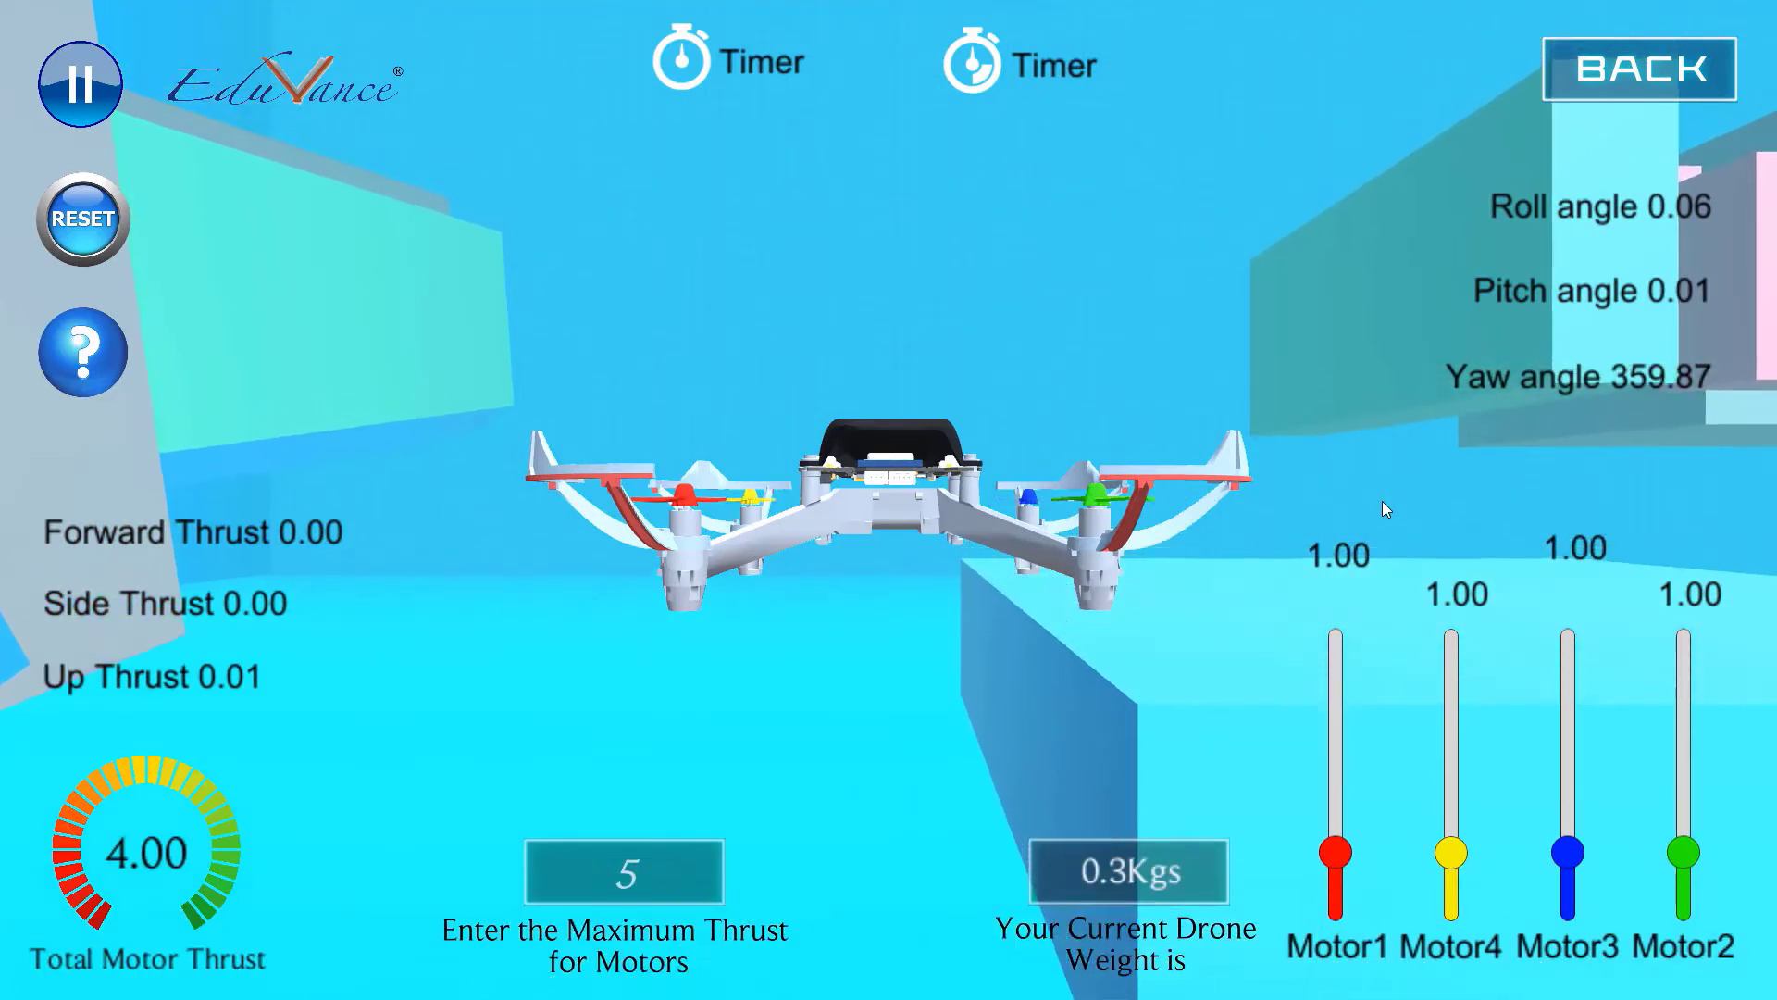
key("Right")
key("Right")
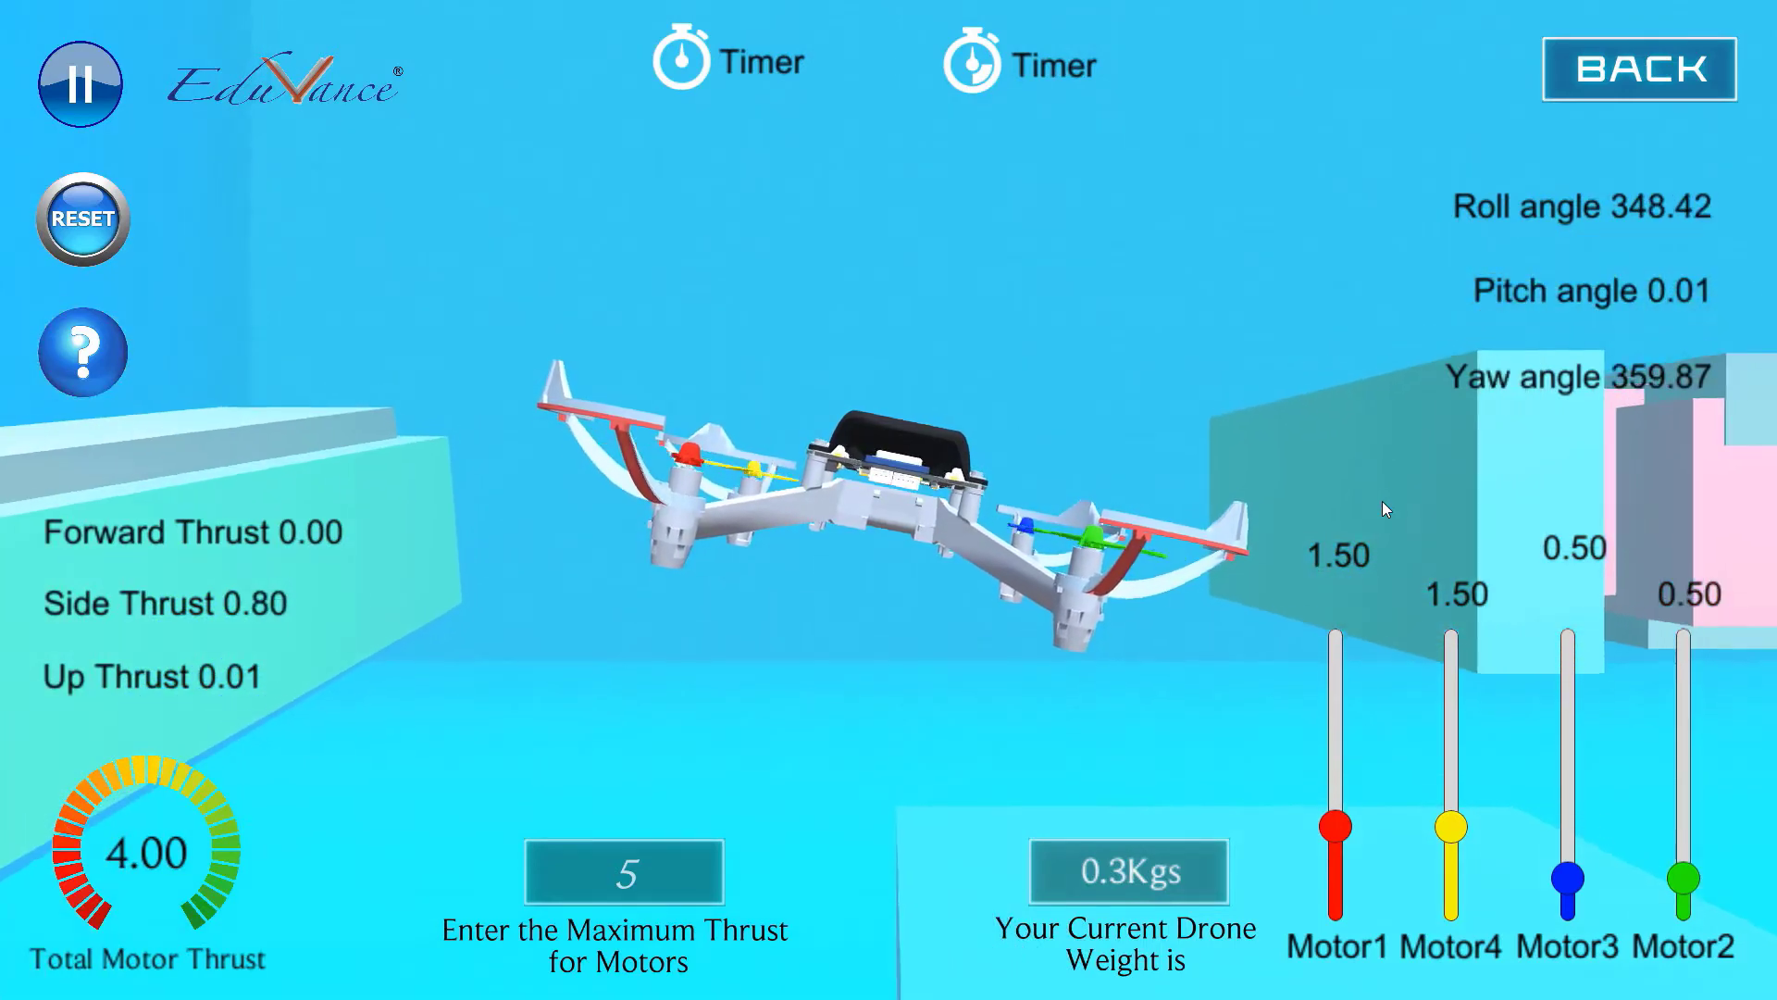
key("Right")
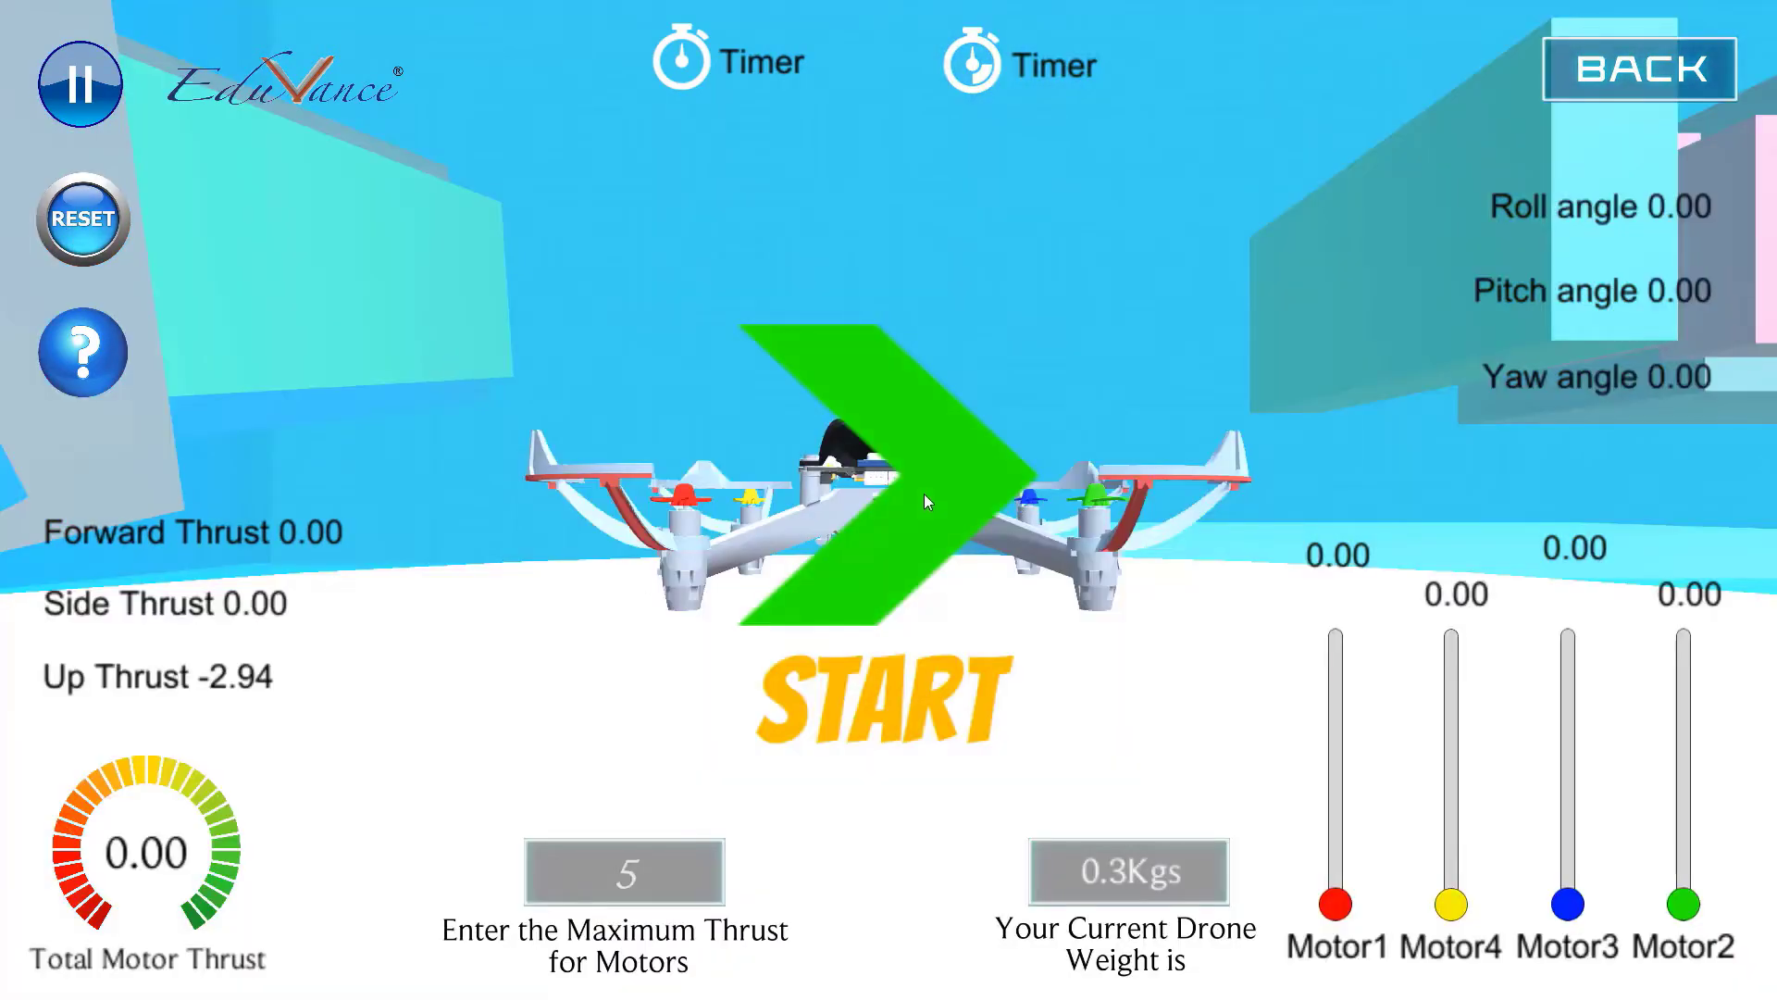
Start a new flight and lift the drone off by raising all four motors to 1.00
left_click(924, 495)
key("Up")
key("Up")
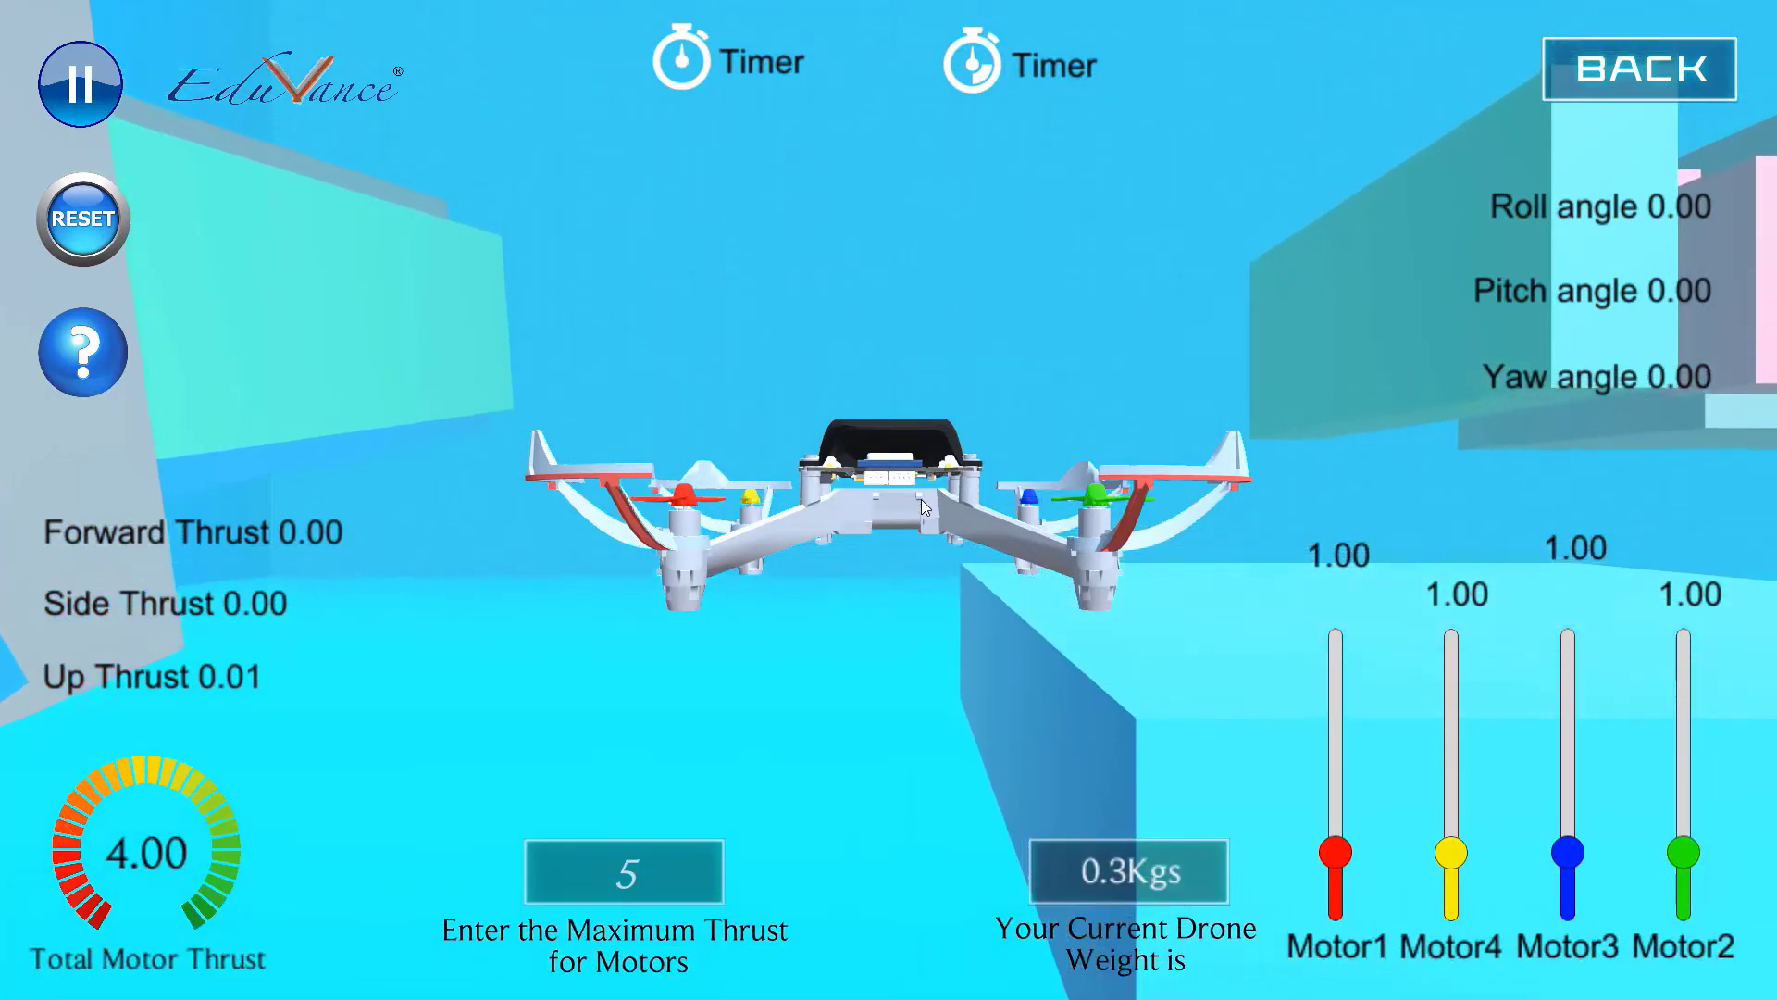
Roll the hovering drone to the right with Motor1 and Motor4 at 1.00 and Motor3 and Motor2 at 0.50
key("s")
key("d")
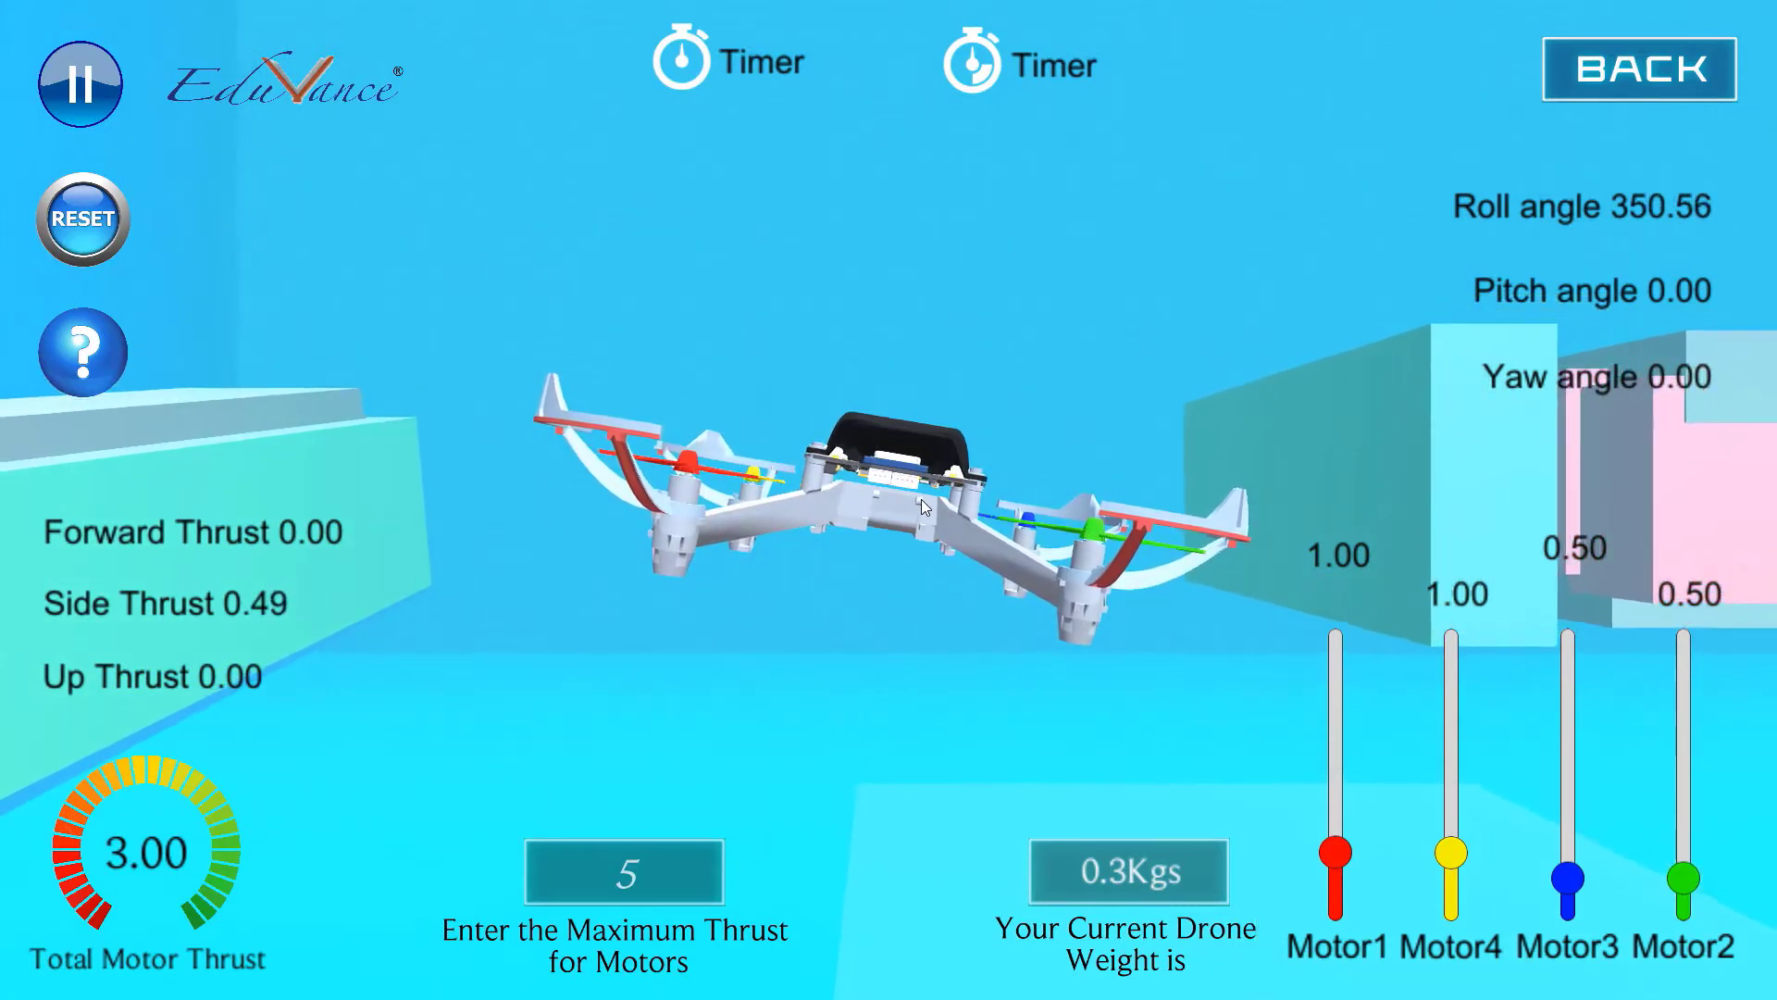
key("a")
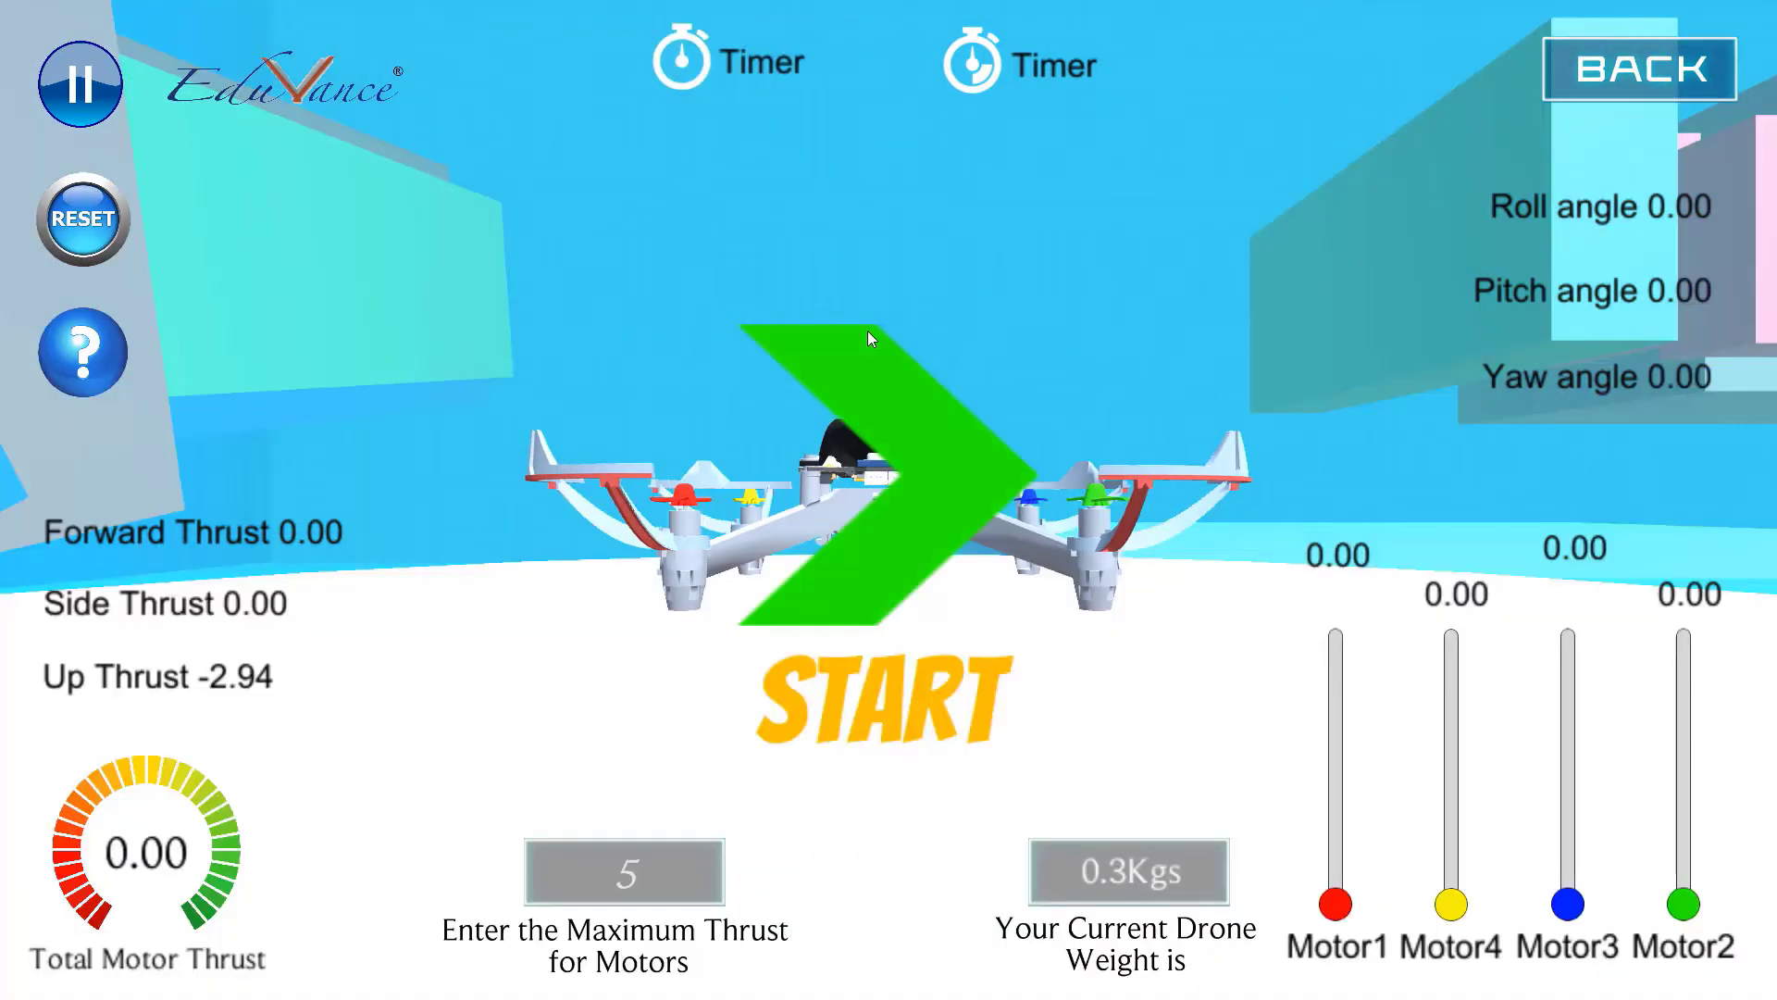
Start another flight with all motors at 1.00, and roll right with Motor1 and Motor4 at 1.00, Motor3 and Motor2 at 0.50
left_click(912, 463)
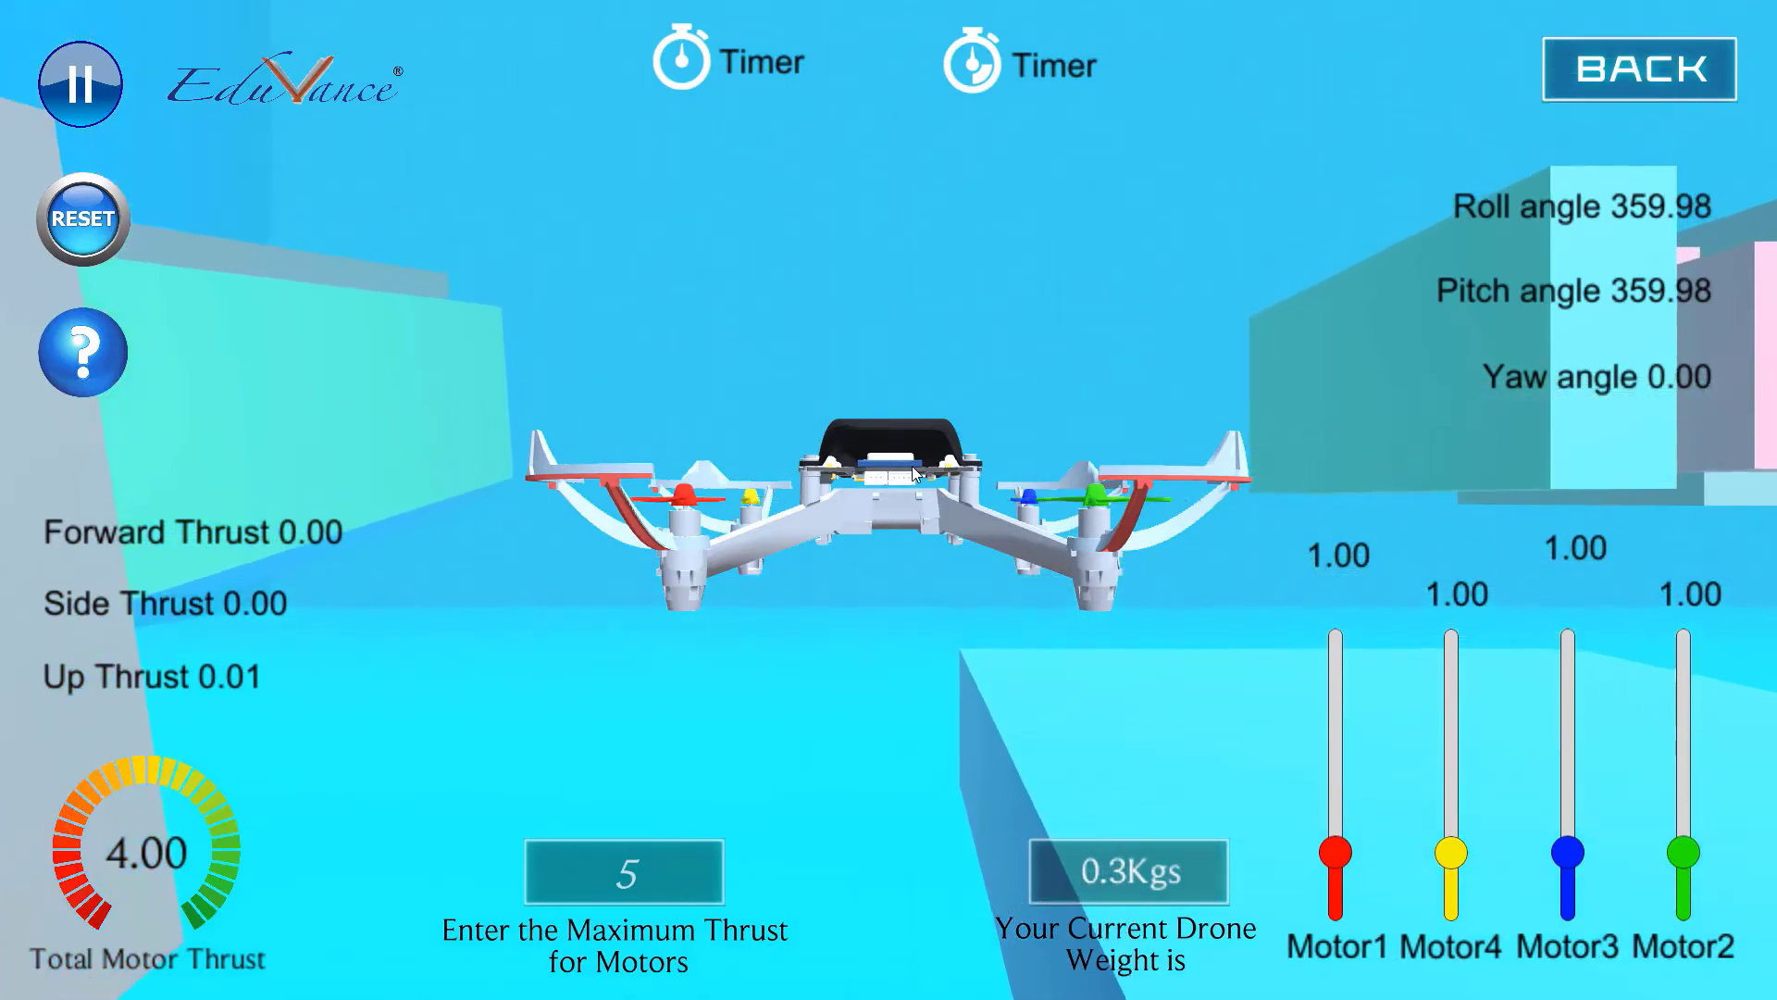
key("Down")
key("Right")
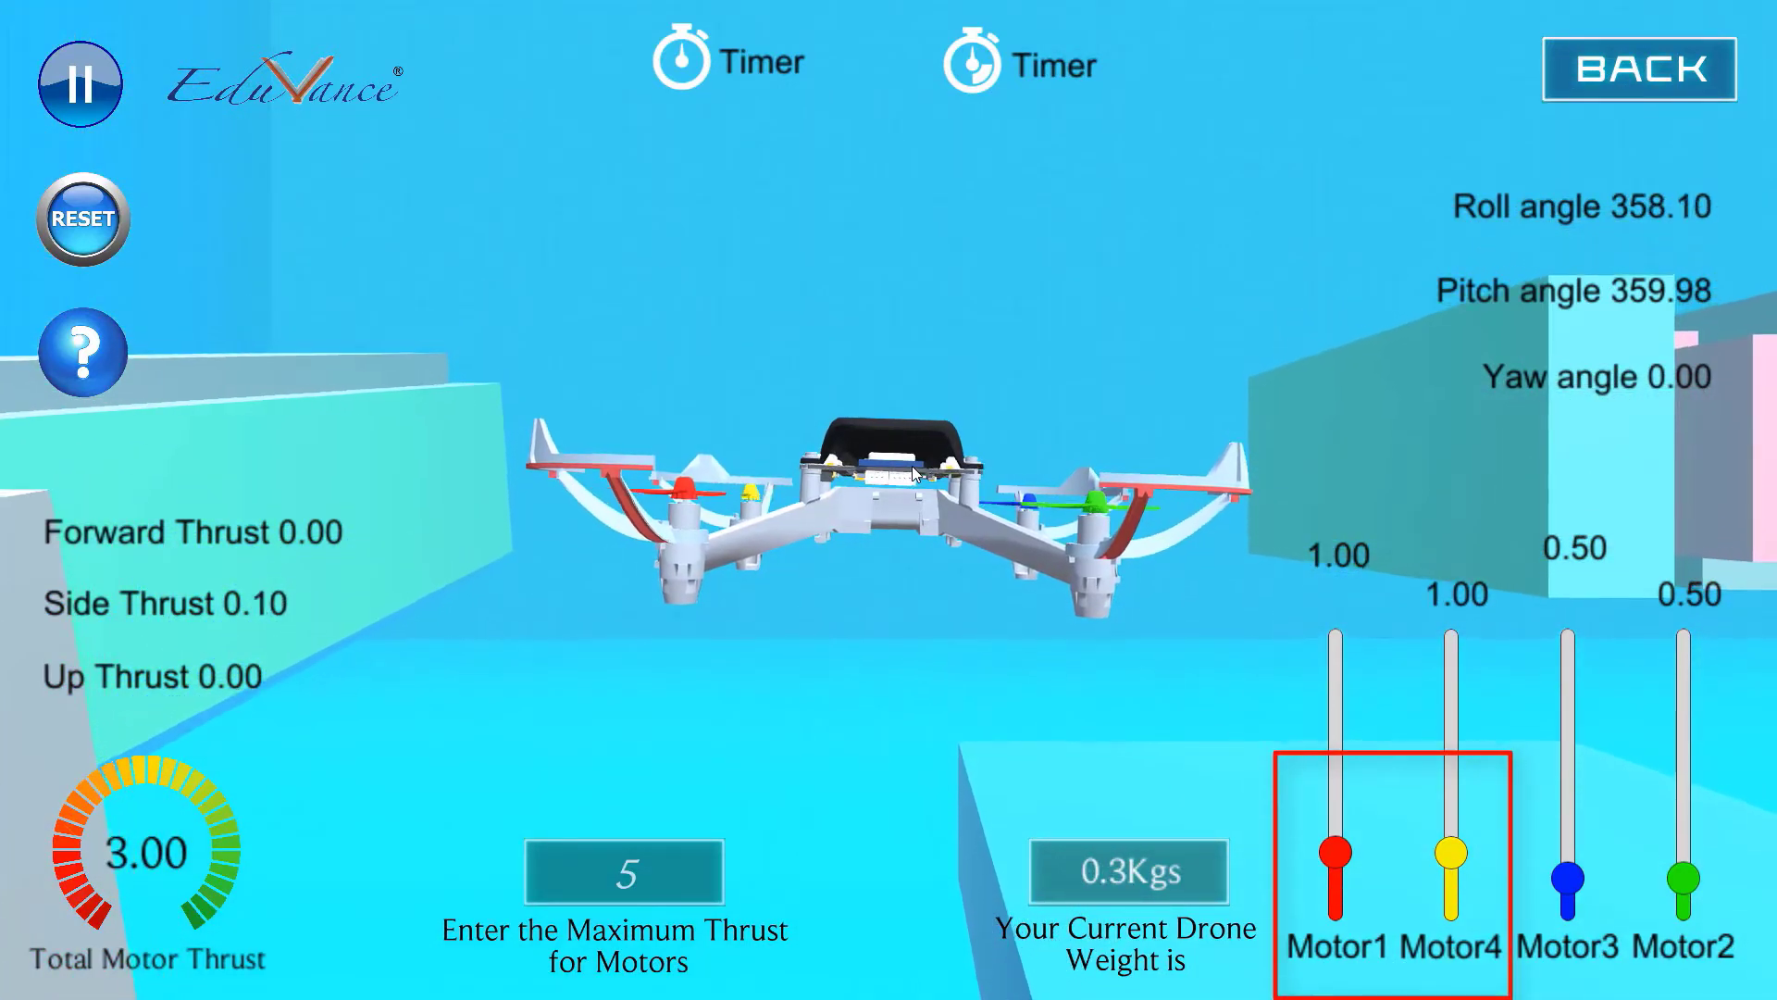
key("Right")
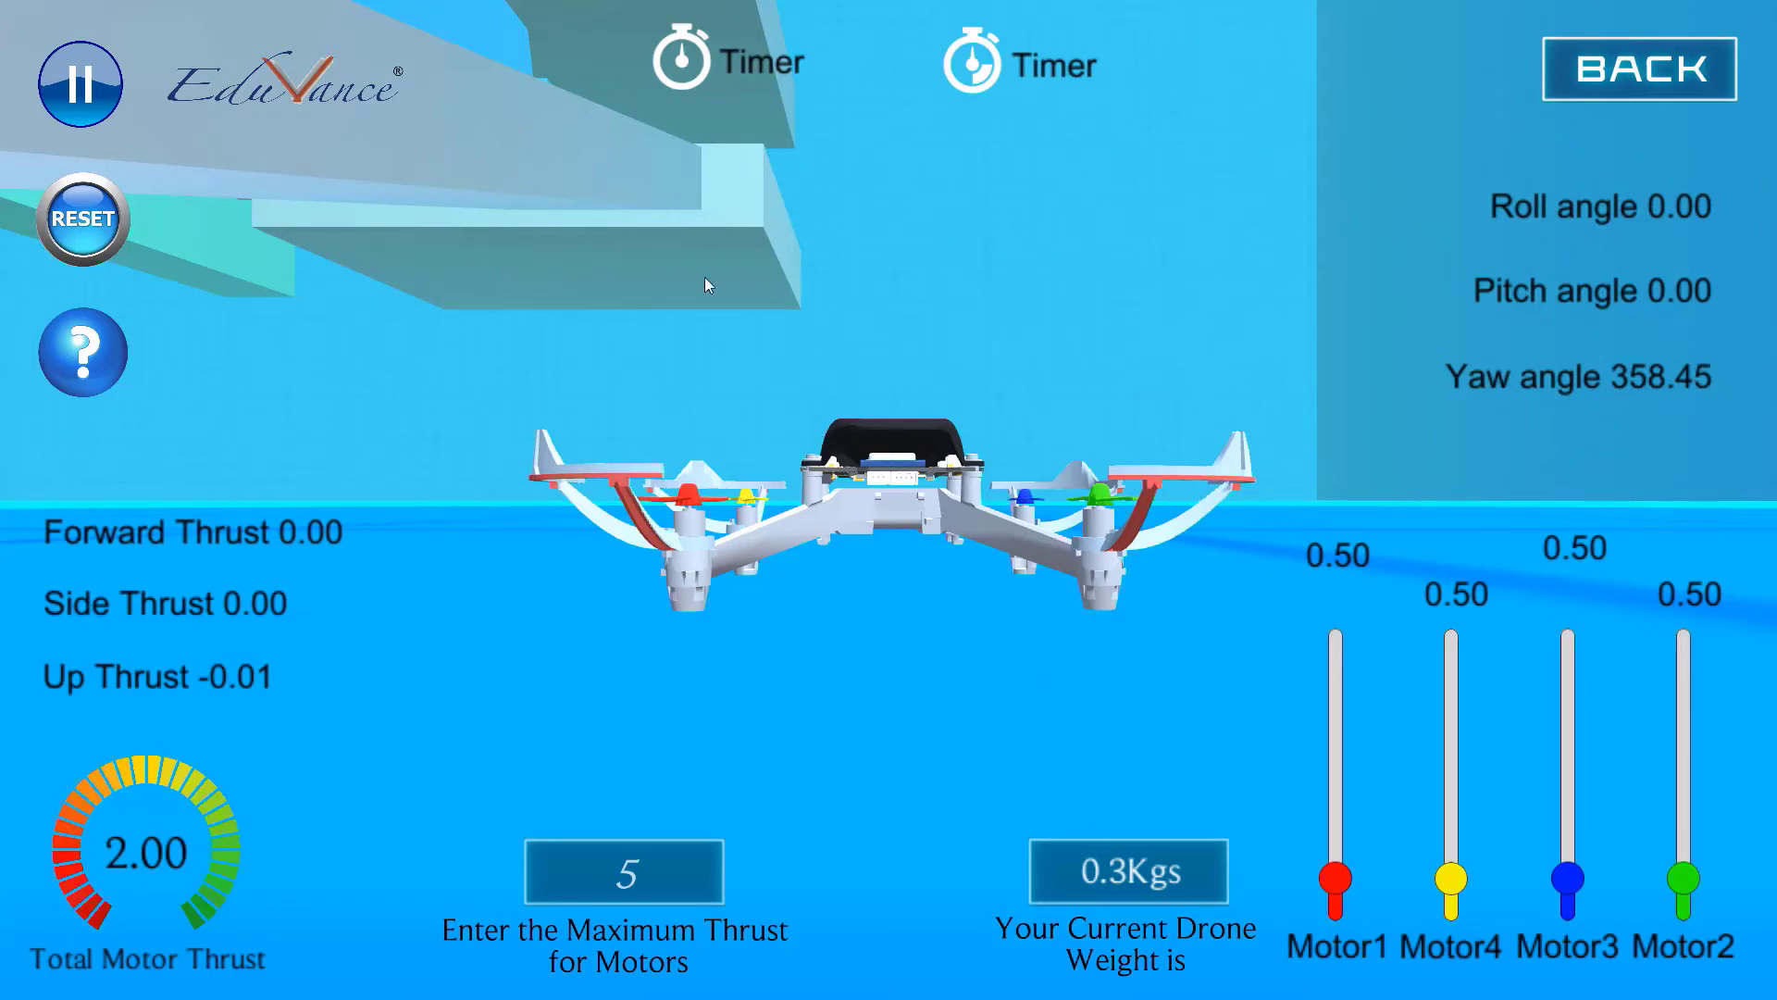
Reset the simulation, start a new flight, and raise all four motors to 1.00 to lift off
left_click(82, 218)
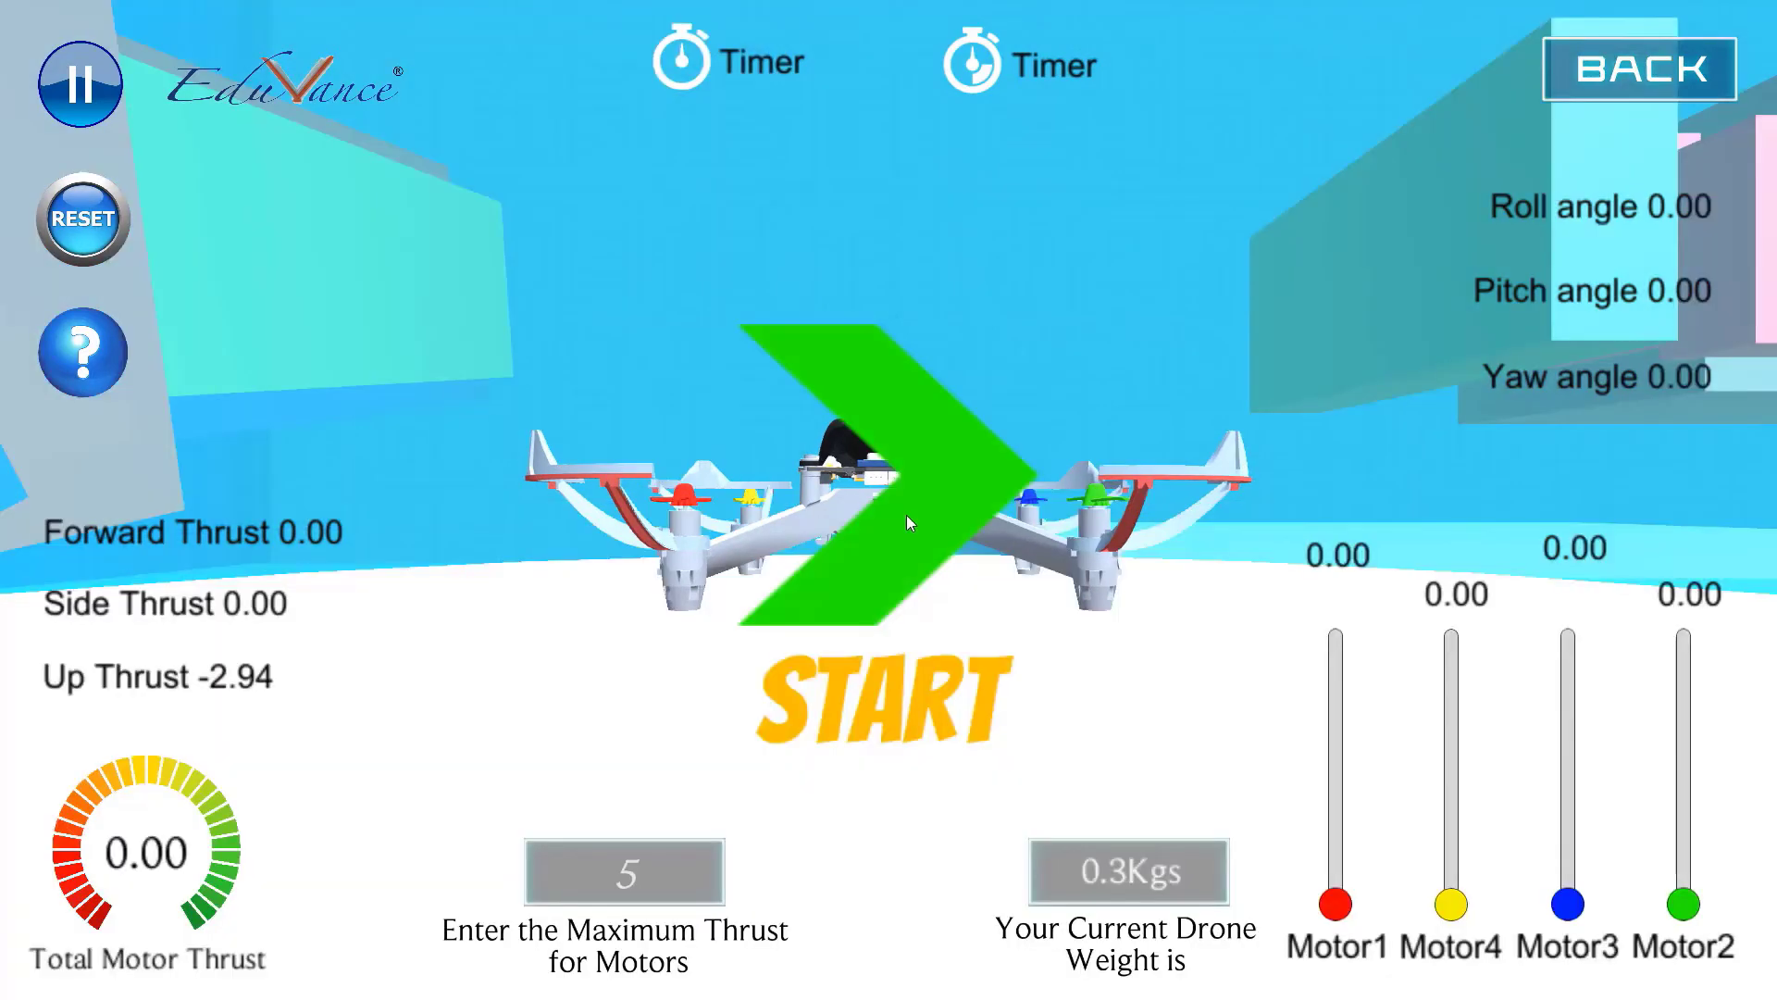
left_click(907, 523)
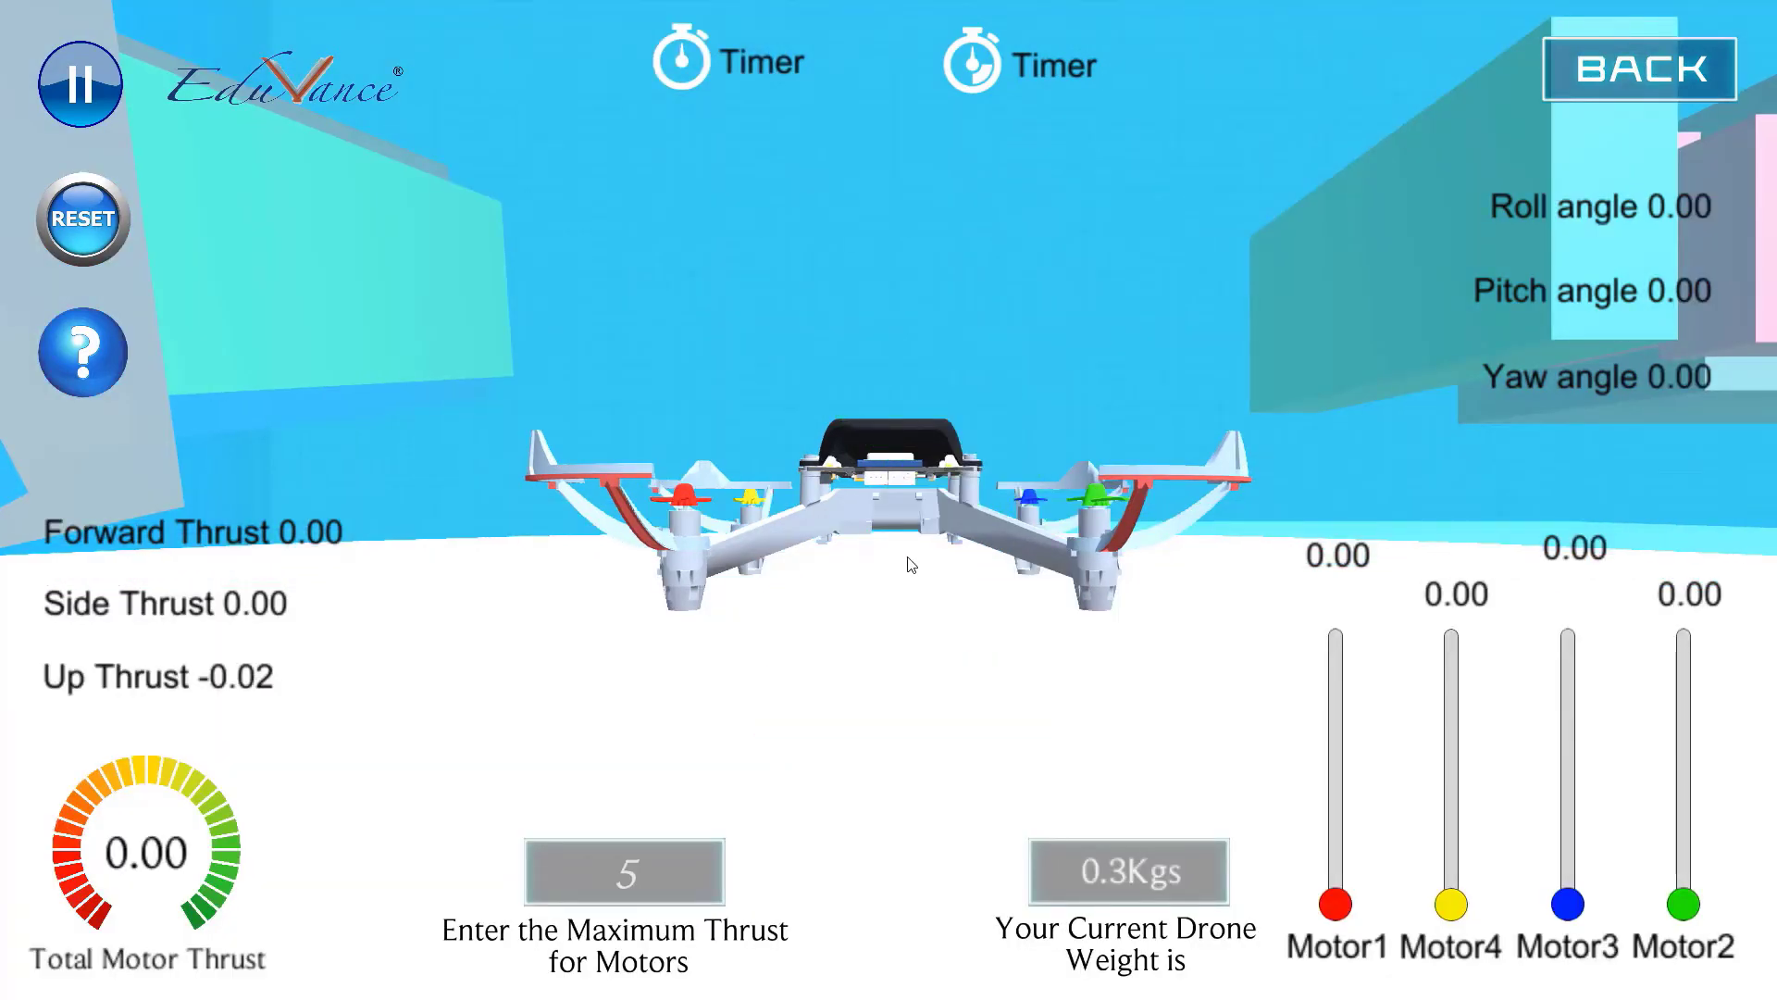
key("Up")
key("Up")
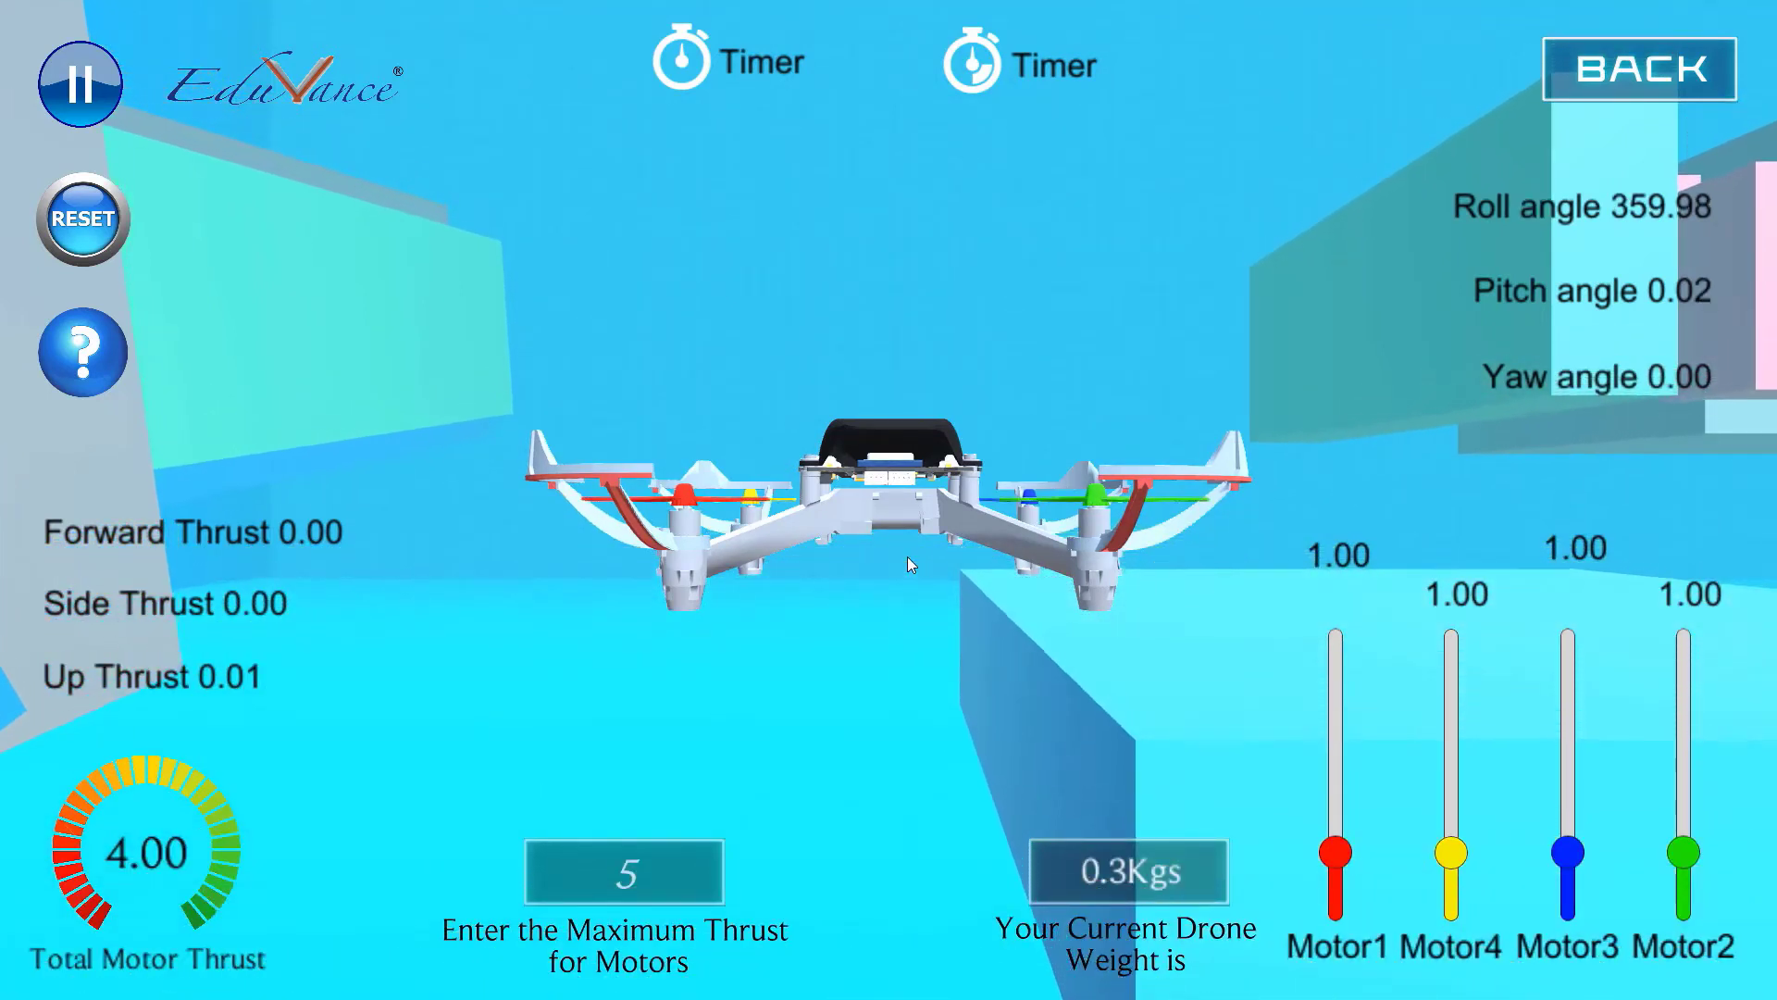
Roll the drone left with Motor3 and Motor2 at 1.50 and the others at 0.50, and counter the roll to all motors at 0.50
key("s")
key("Left")
key("Left")
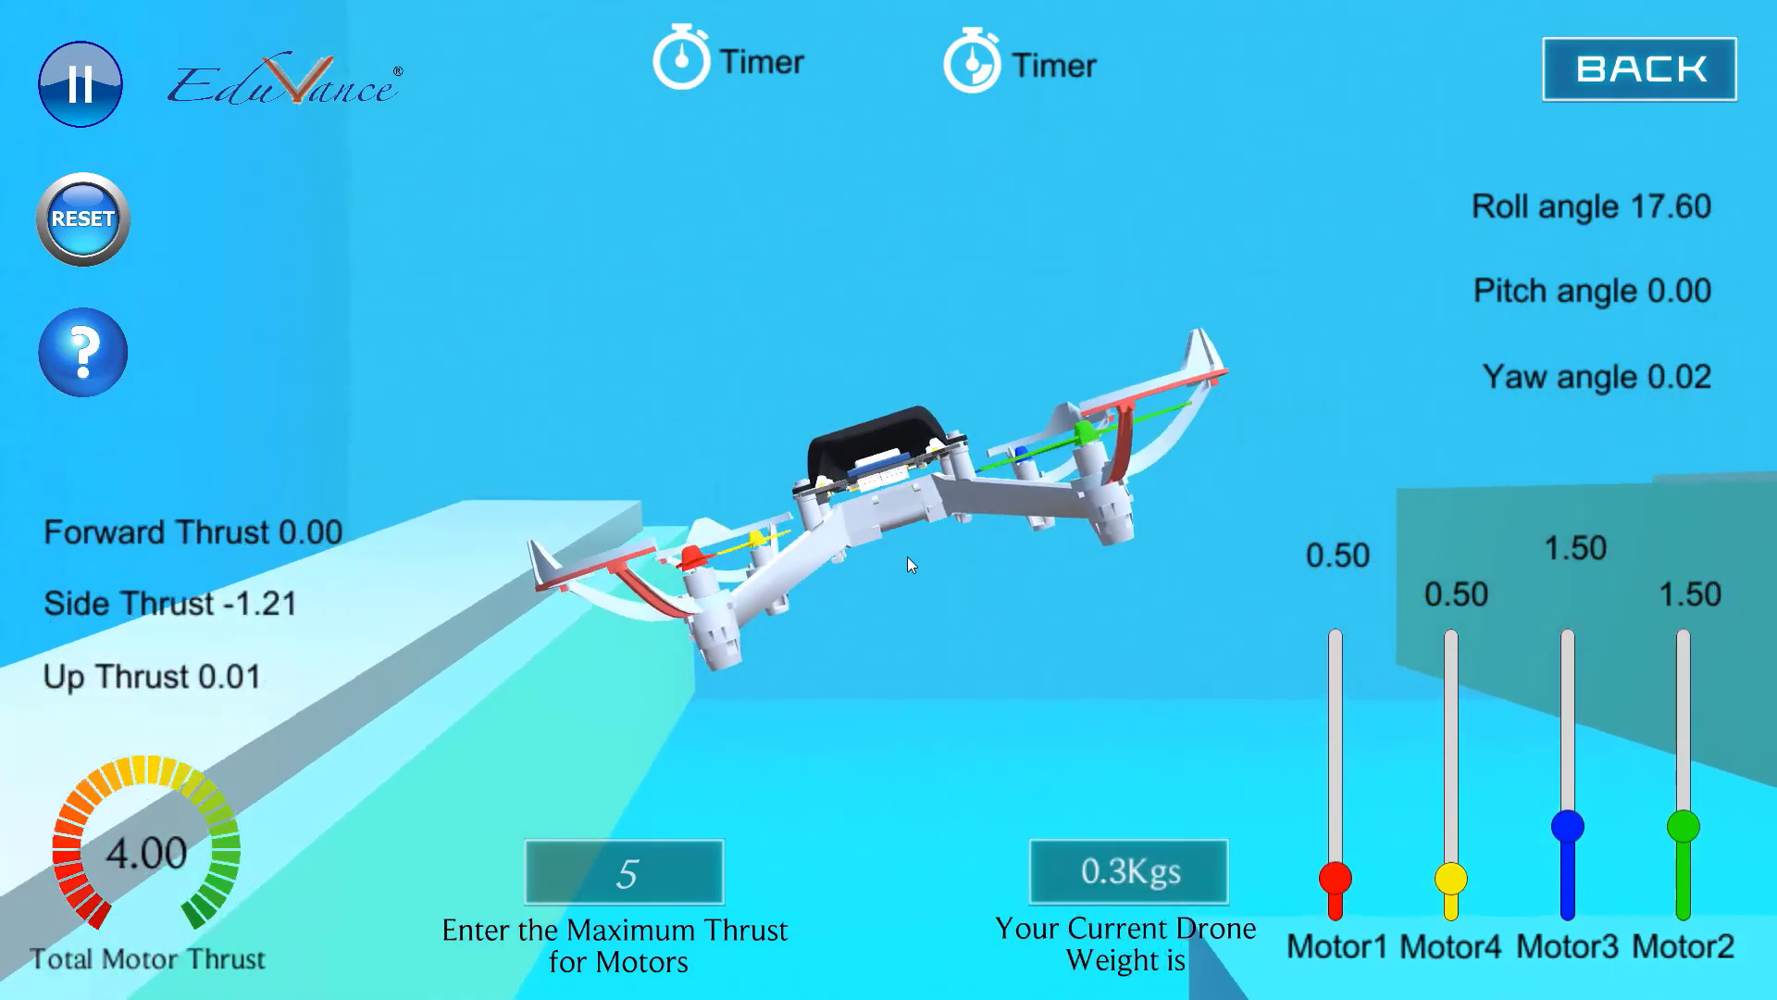
key("Right")
key("Right")
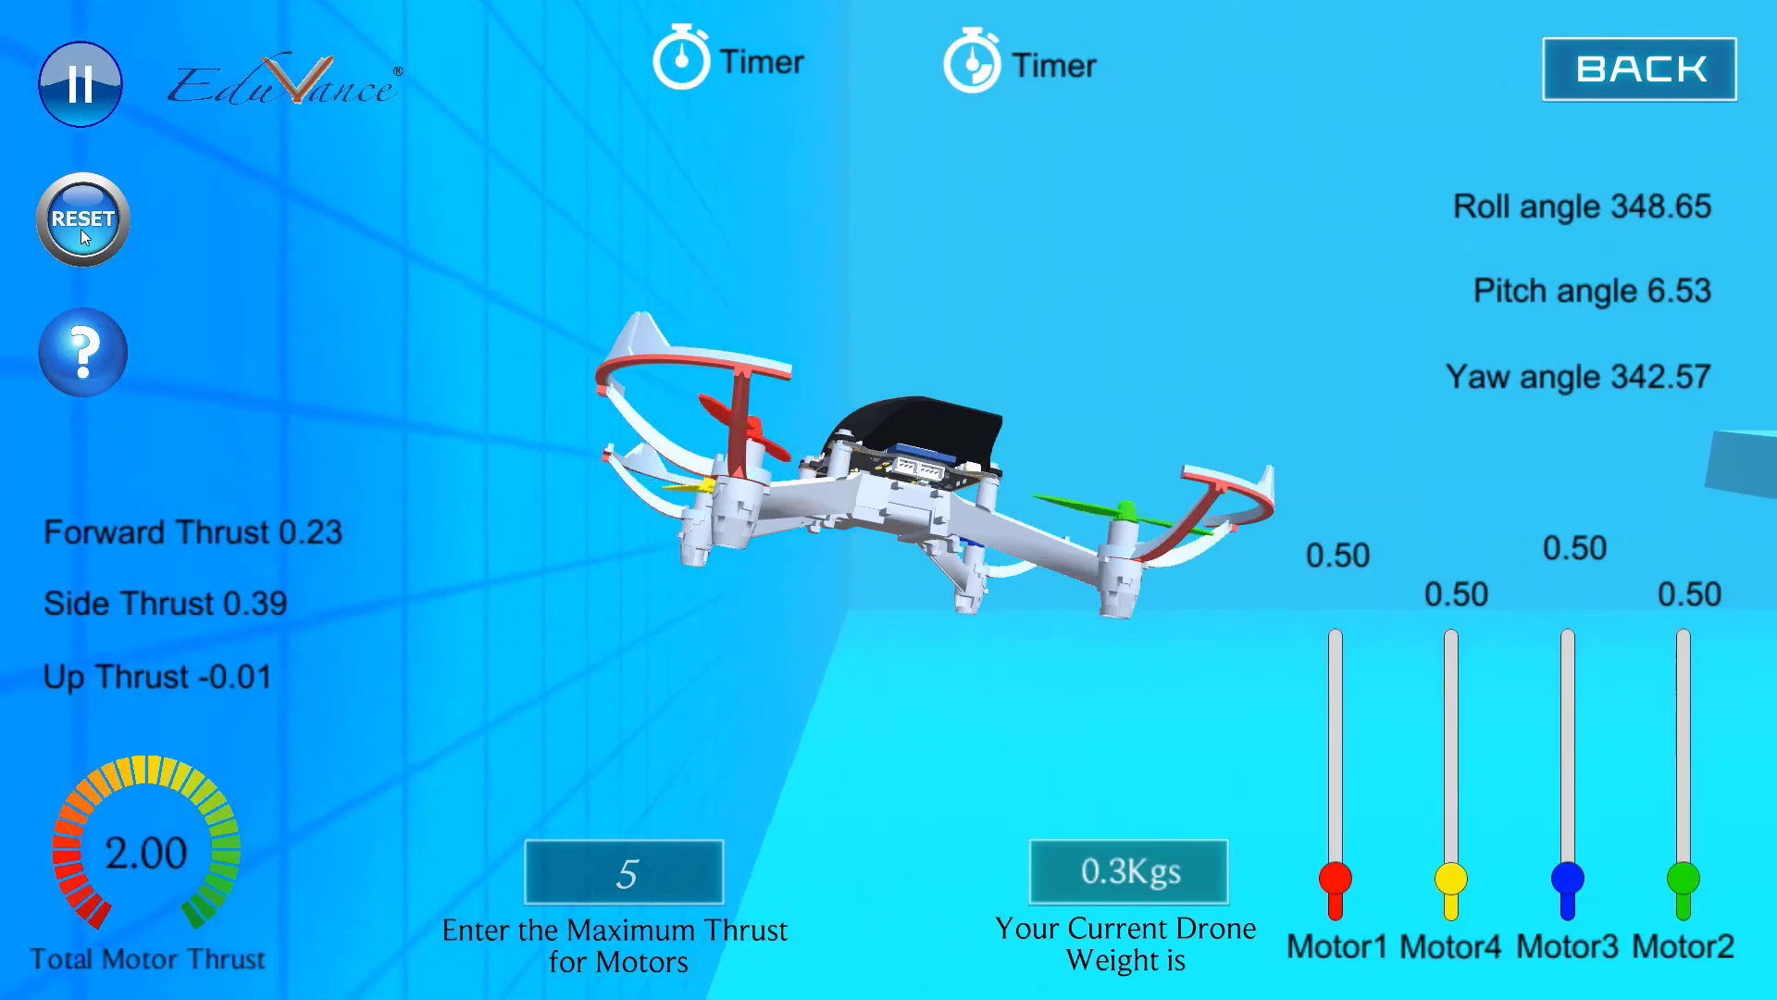
Reset the drone to its starting position and take off again with all four motors at 1.00
left_click(80, 230)
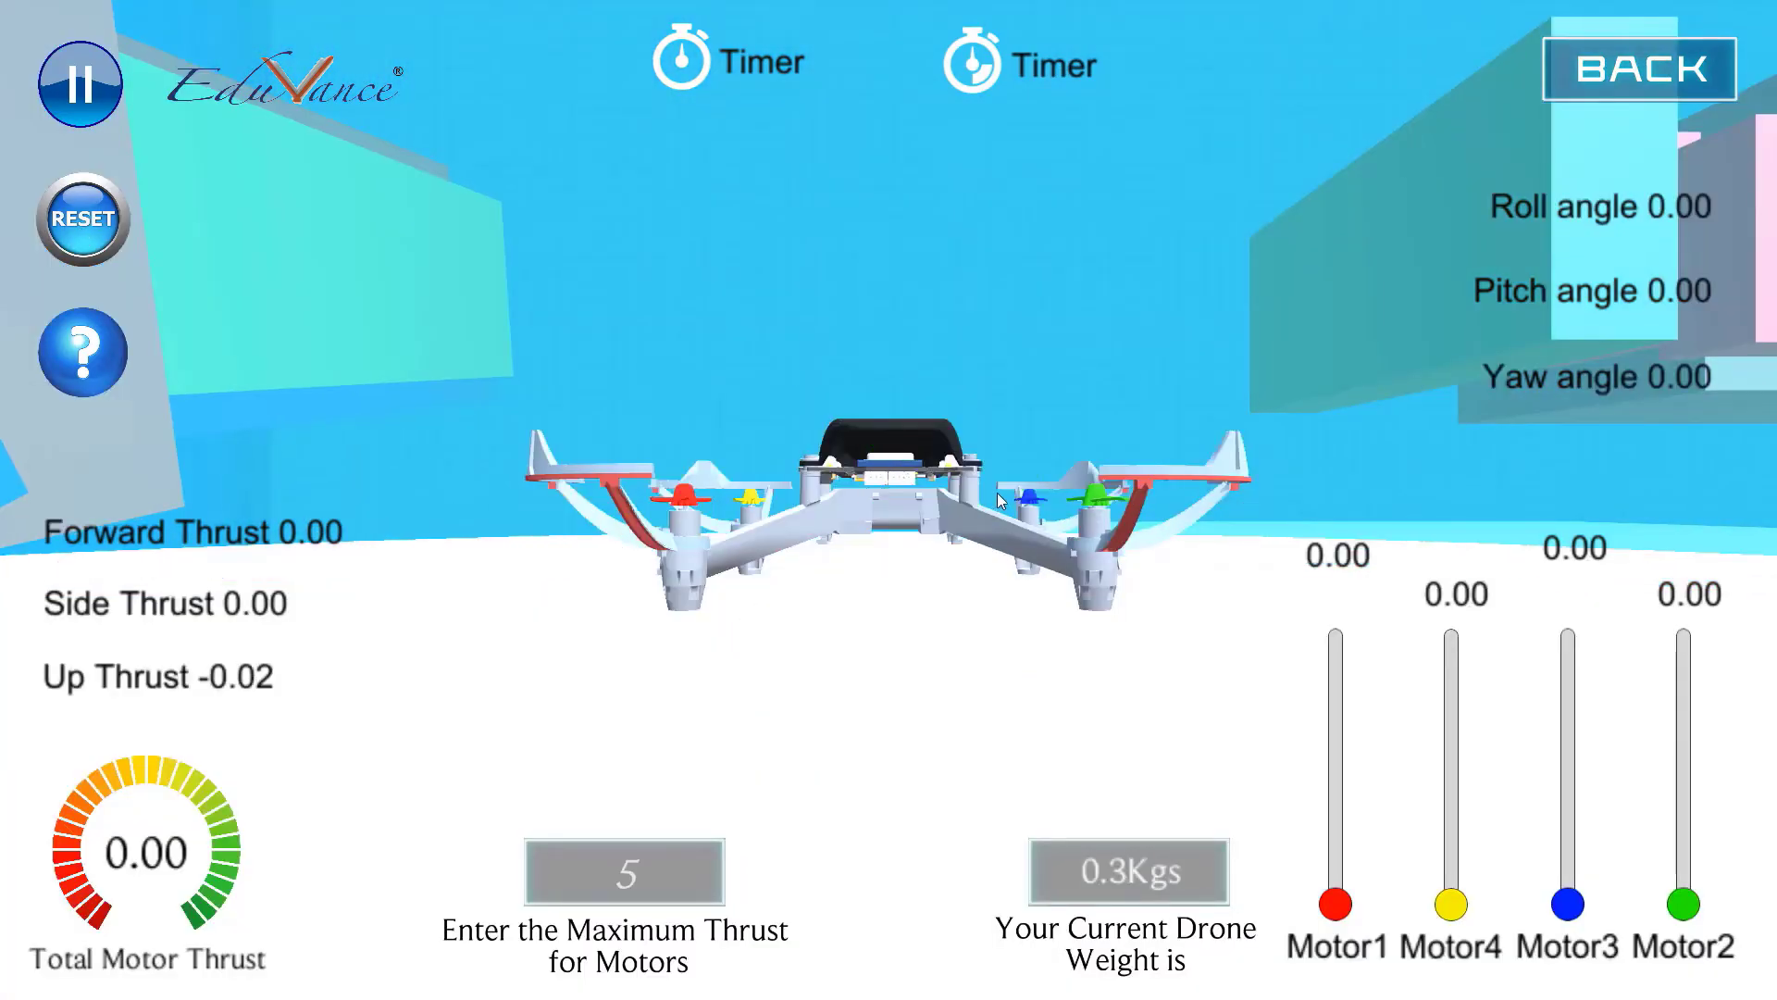
key("Up")
key("Up")
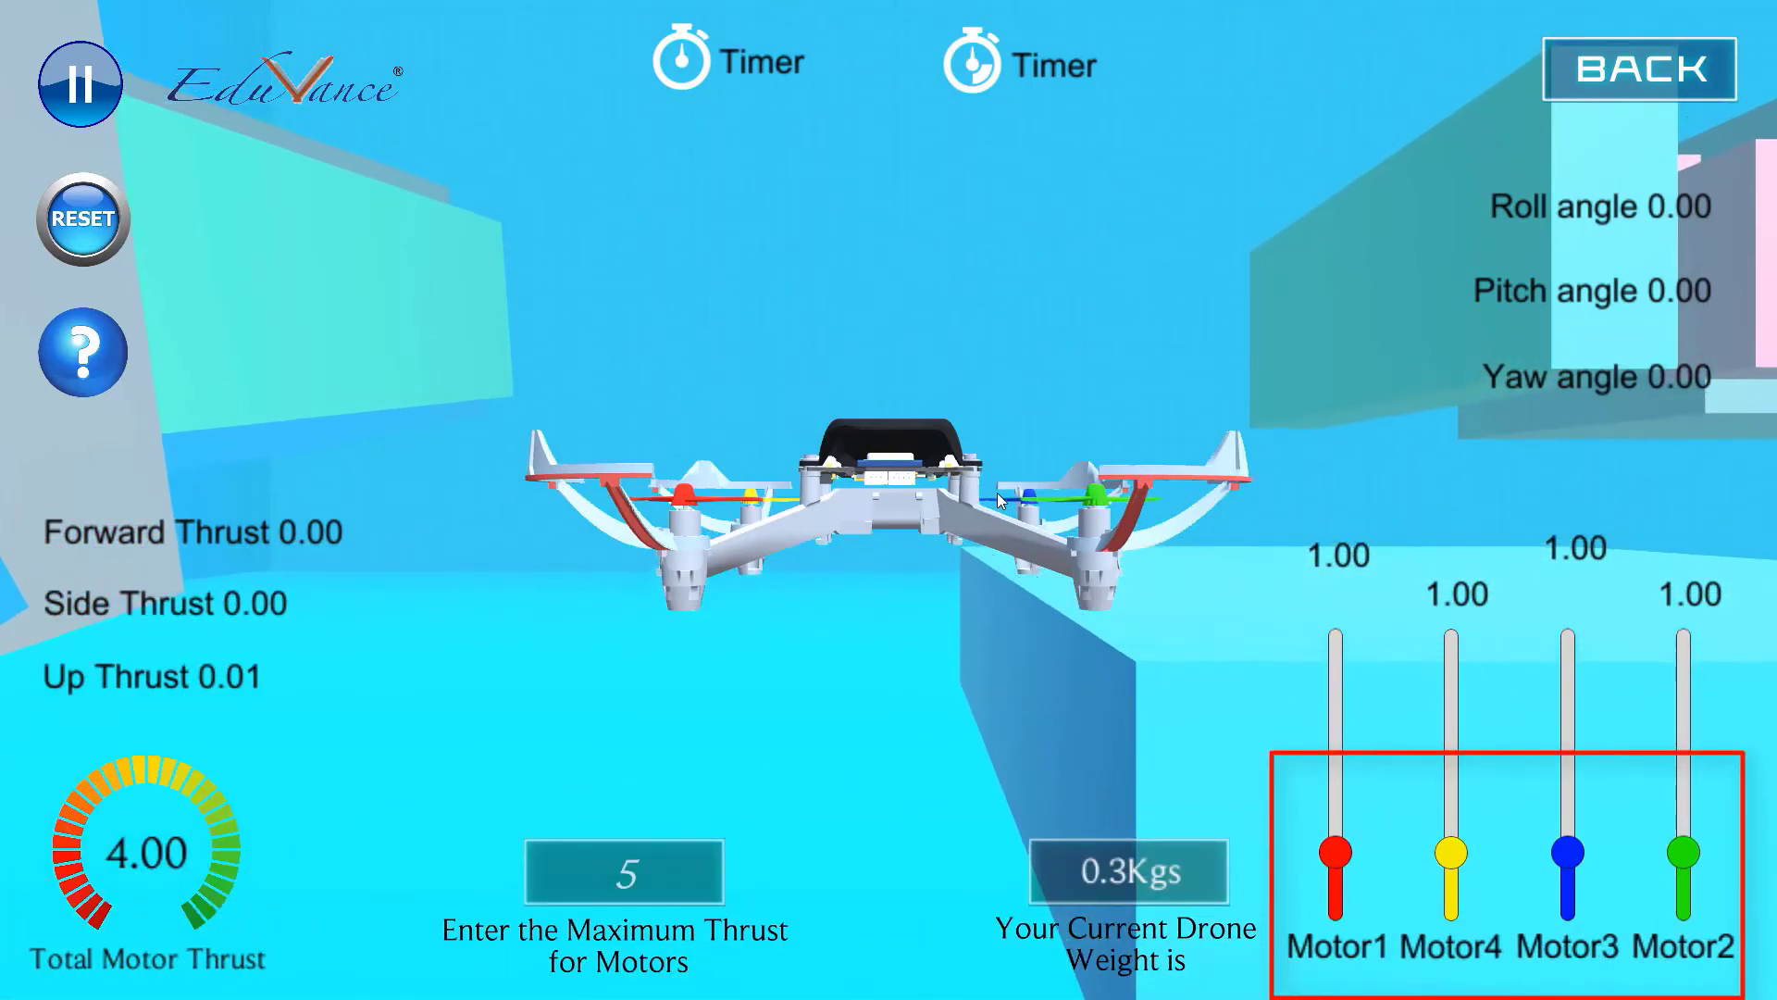
Lower all four motors to 0.50 and roll the drone to the left
key("s")
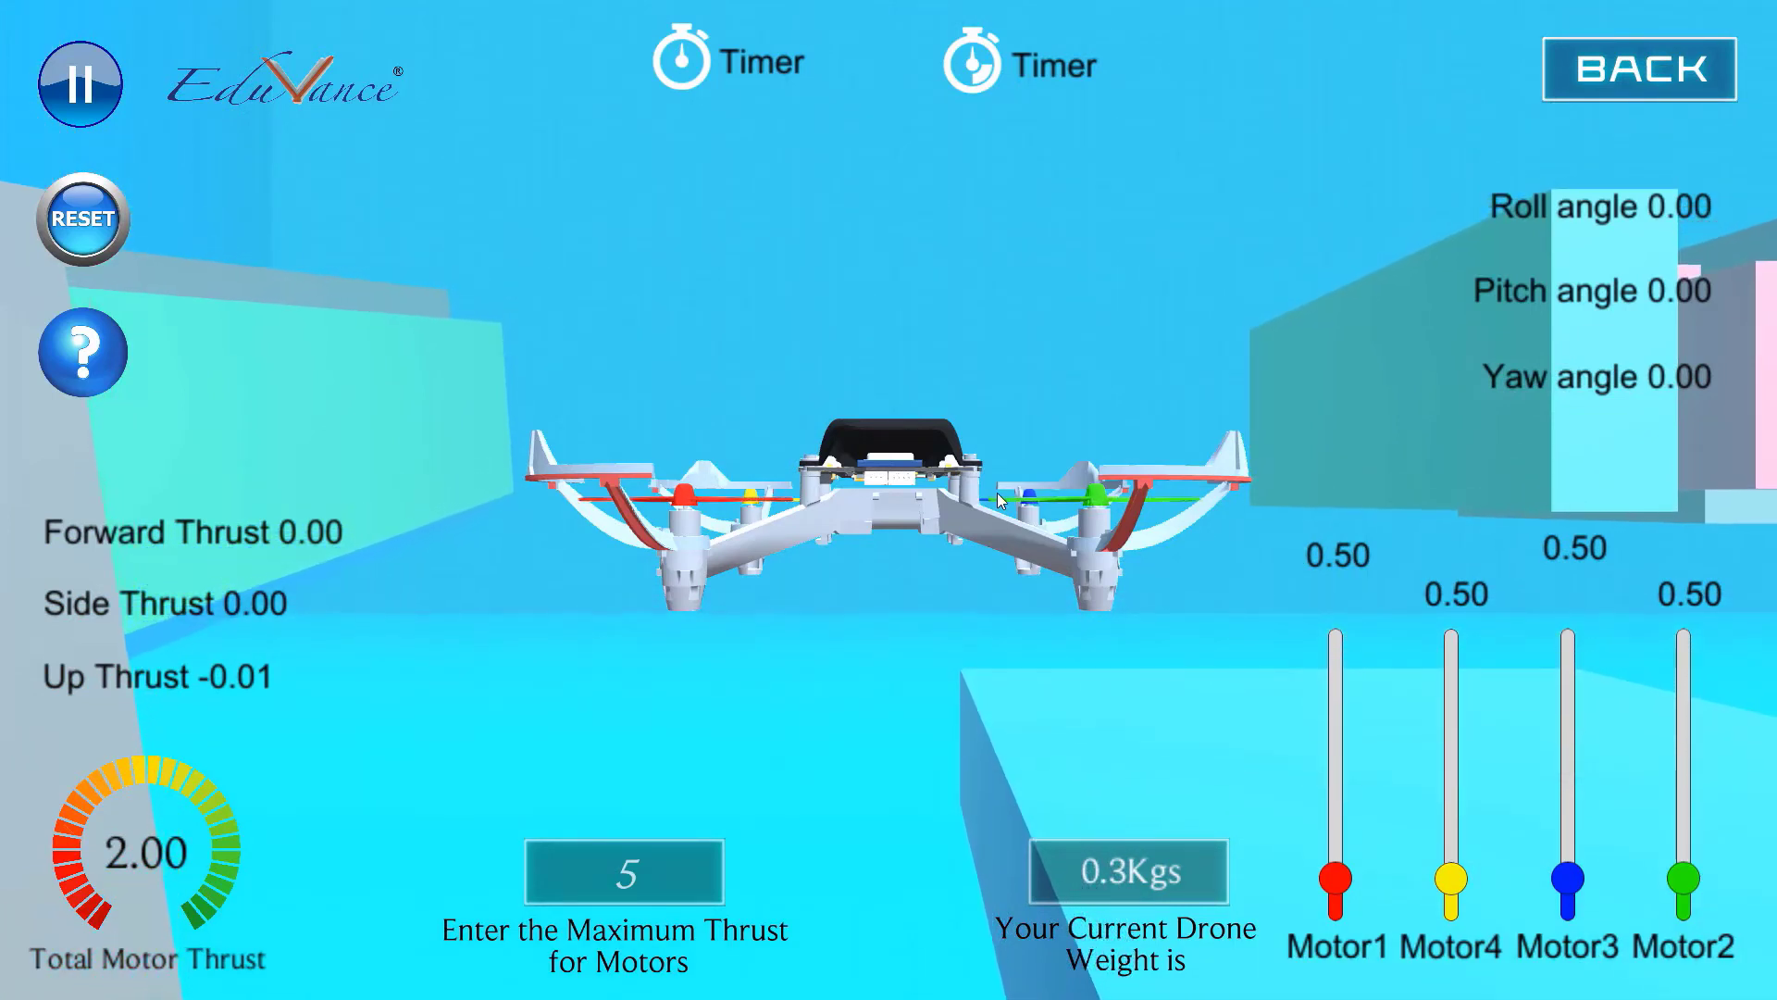
key("a")
key("a")
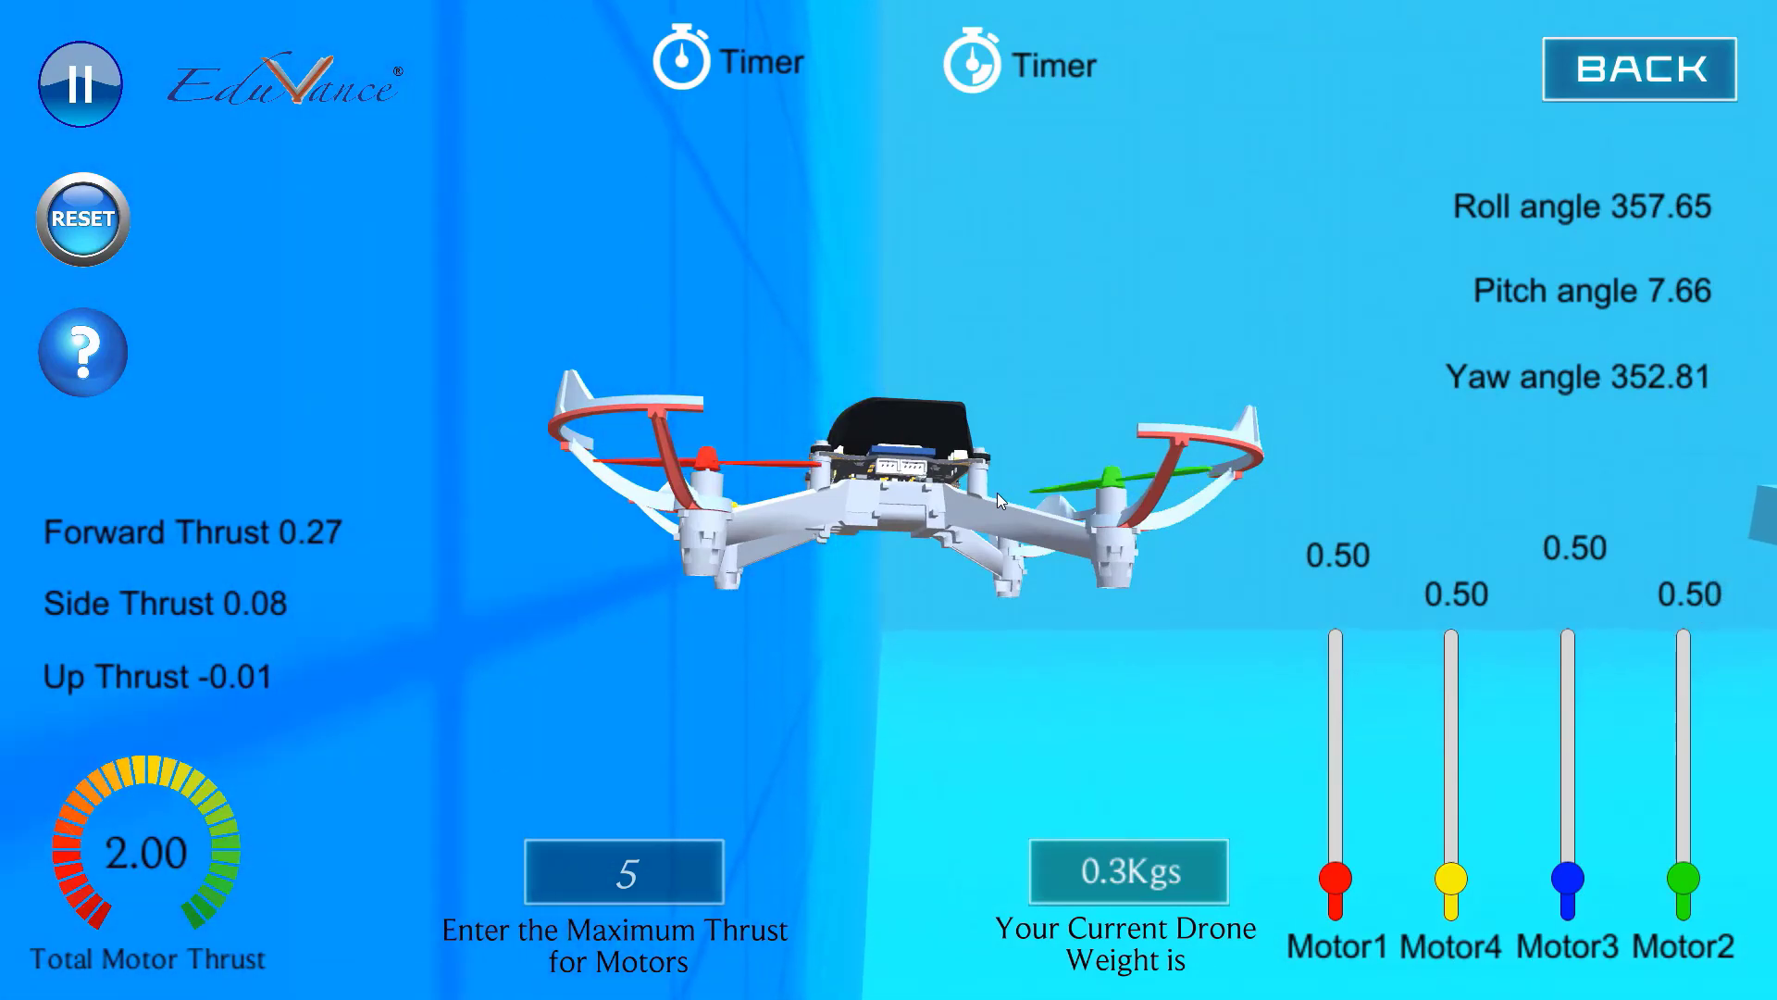
Reset the simulation and lift the drone off by raising all four motors to 1.00
left_click(86, 241)
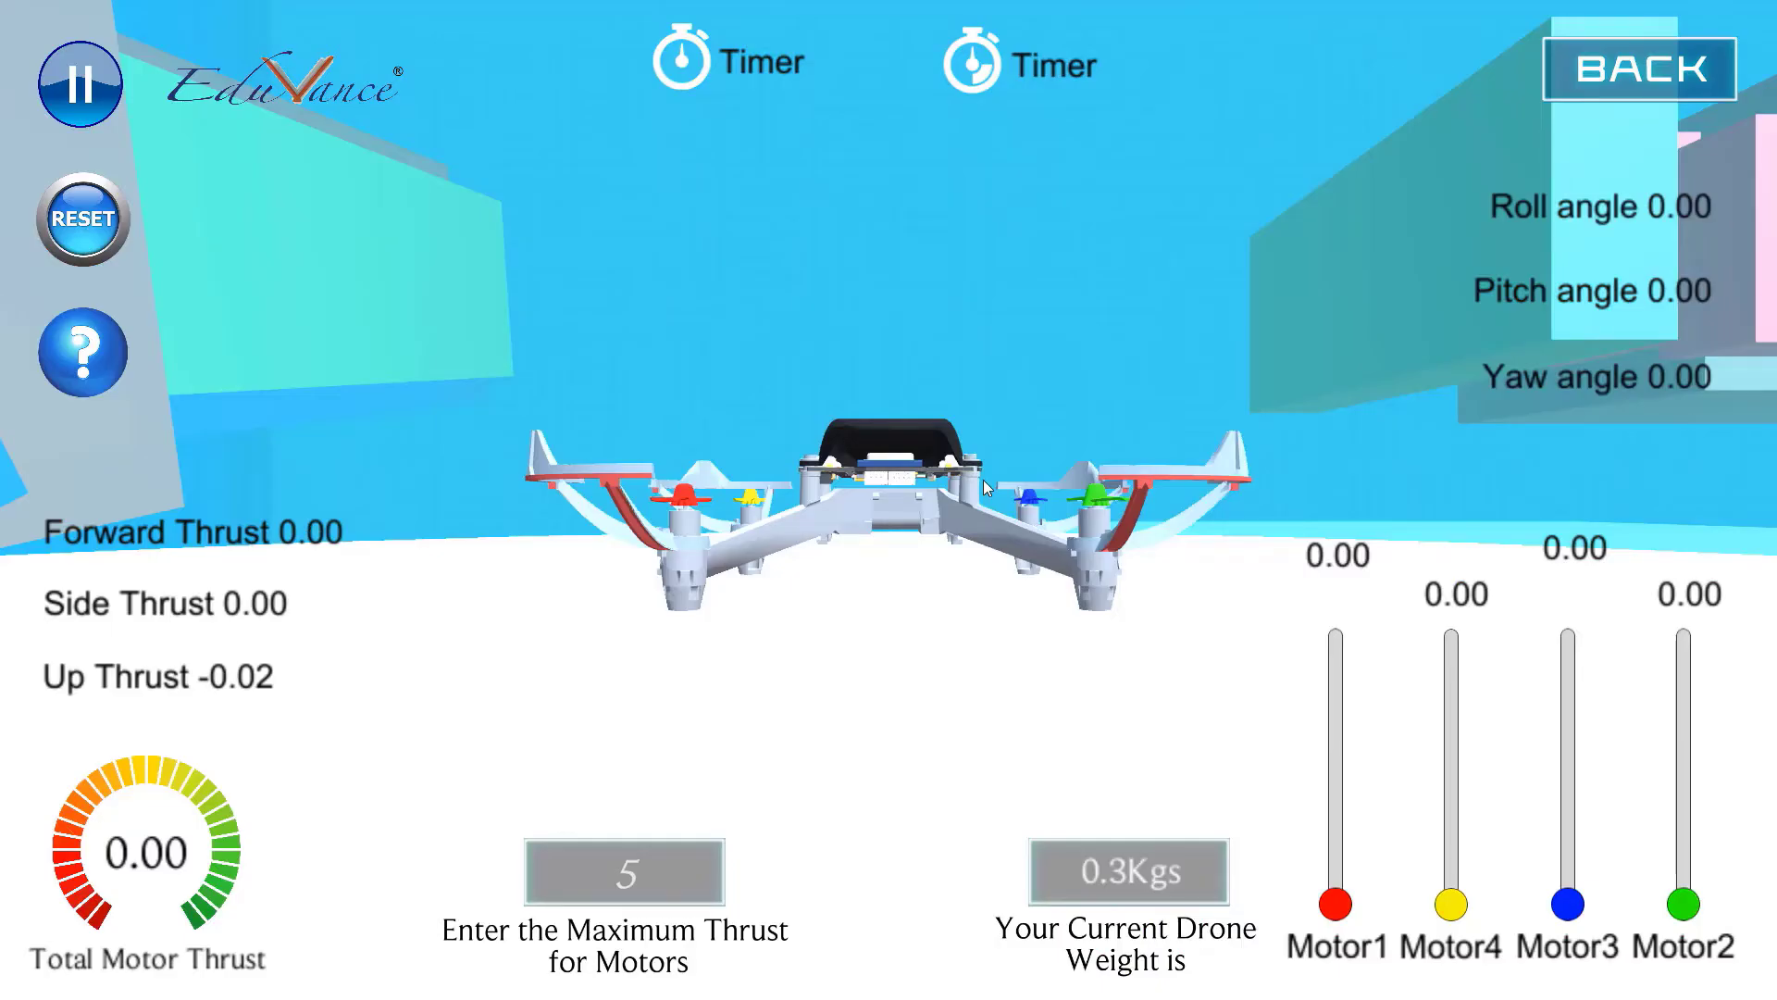
key("Up")
key("Up")
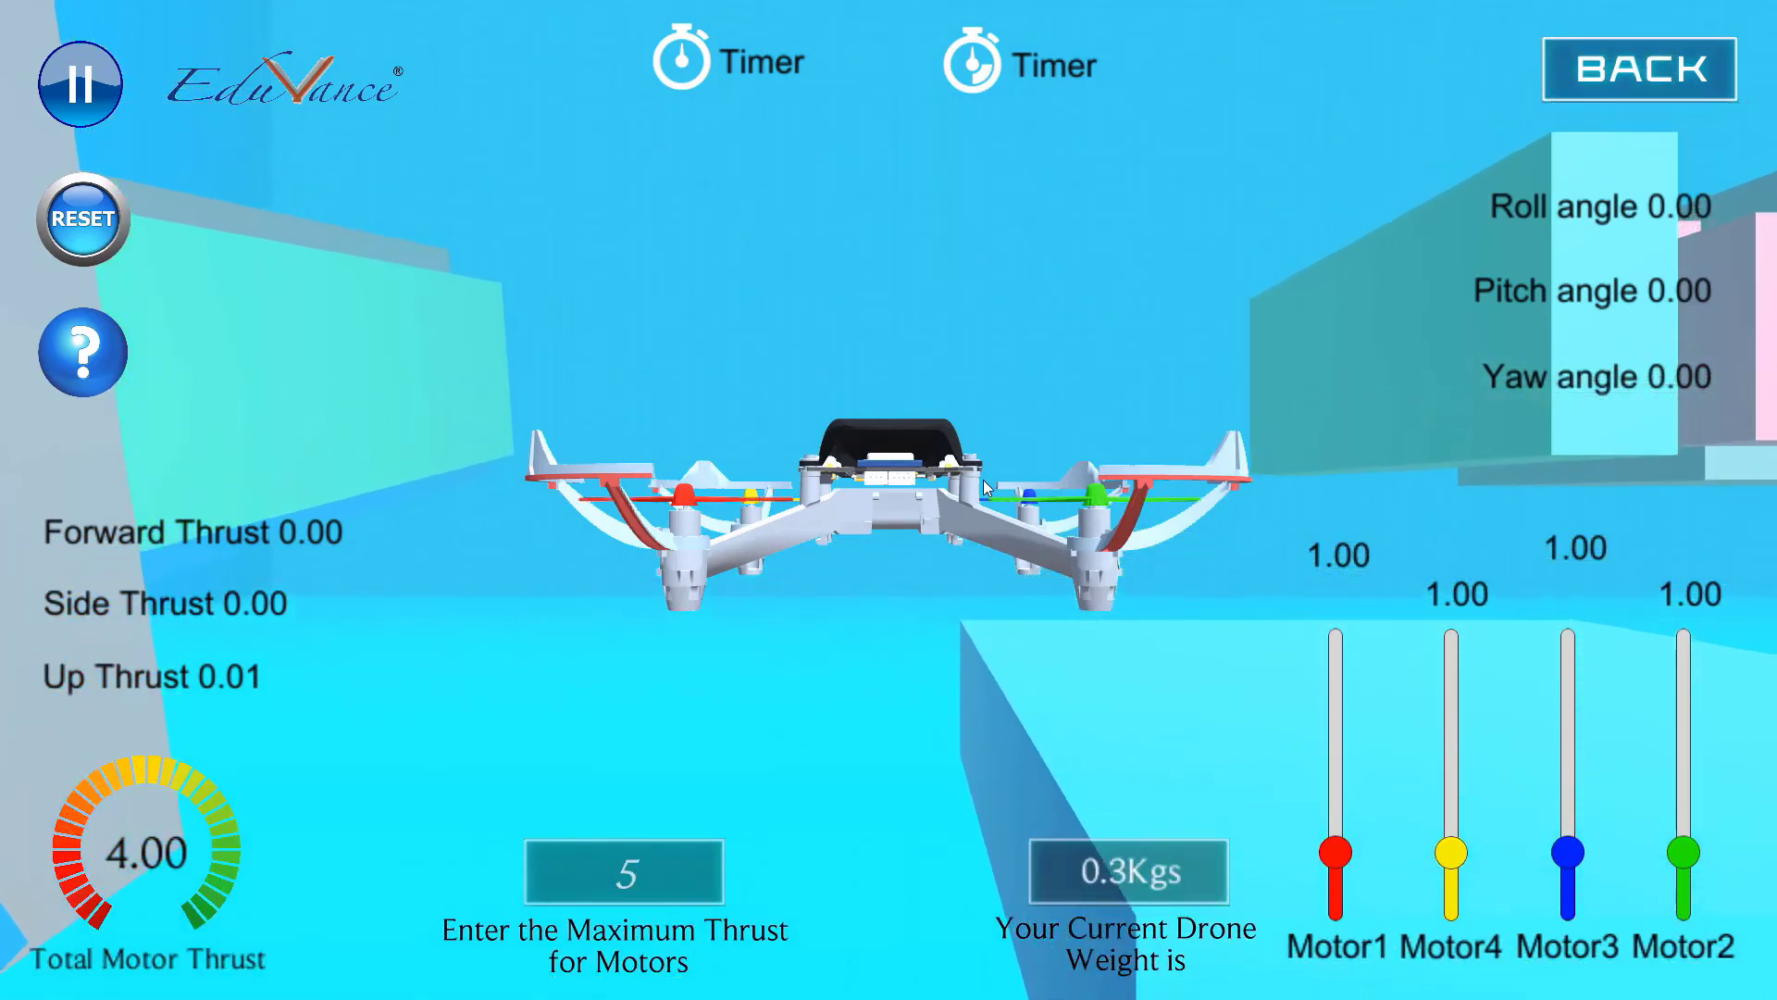
Lower all motors to 0.50, roll left by raising Motor3 and Motor2 to 1.50, and counter the roll to all motors at 0.50
key("s")
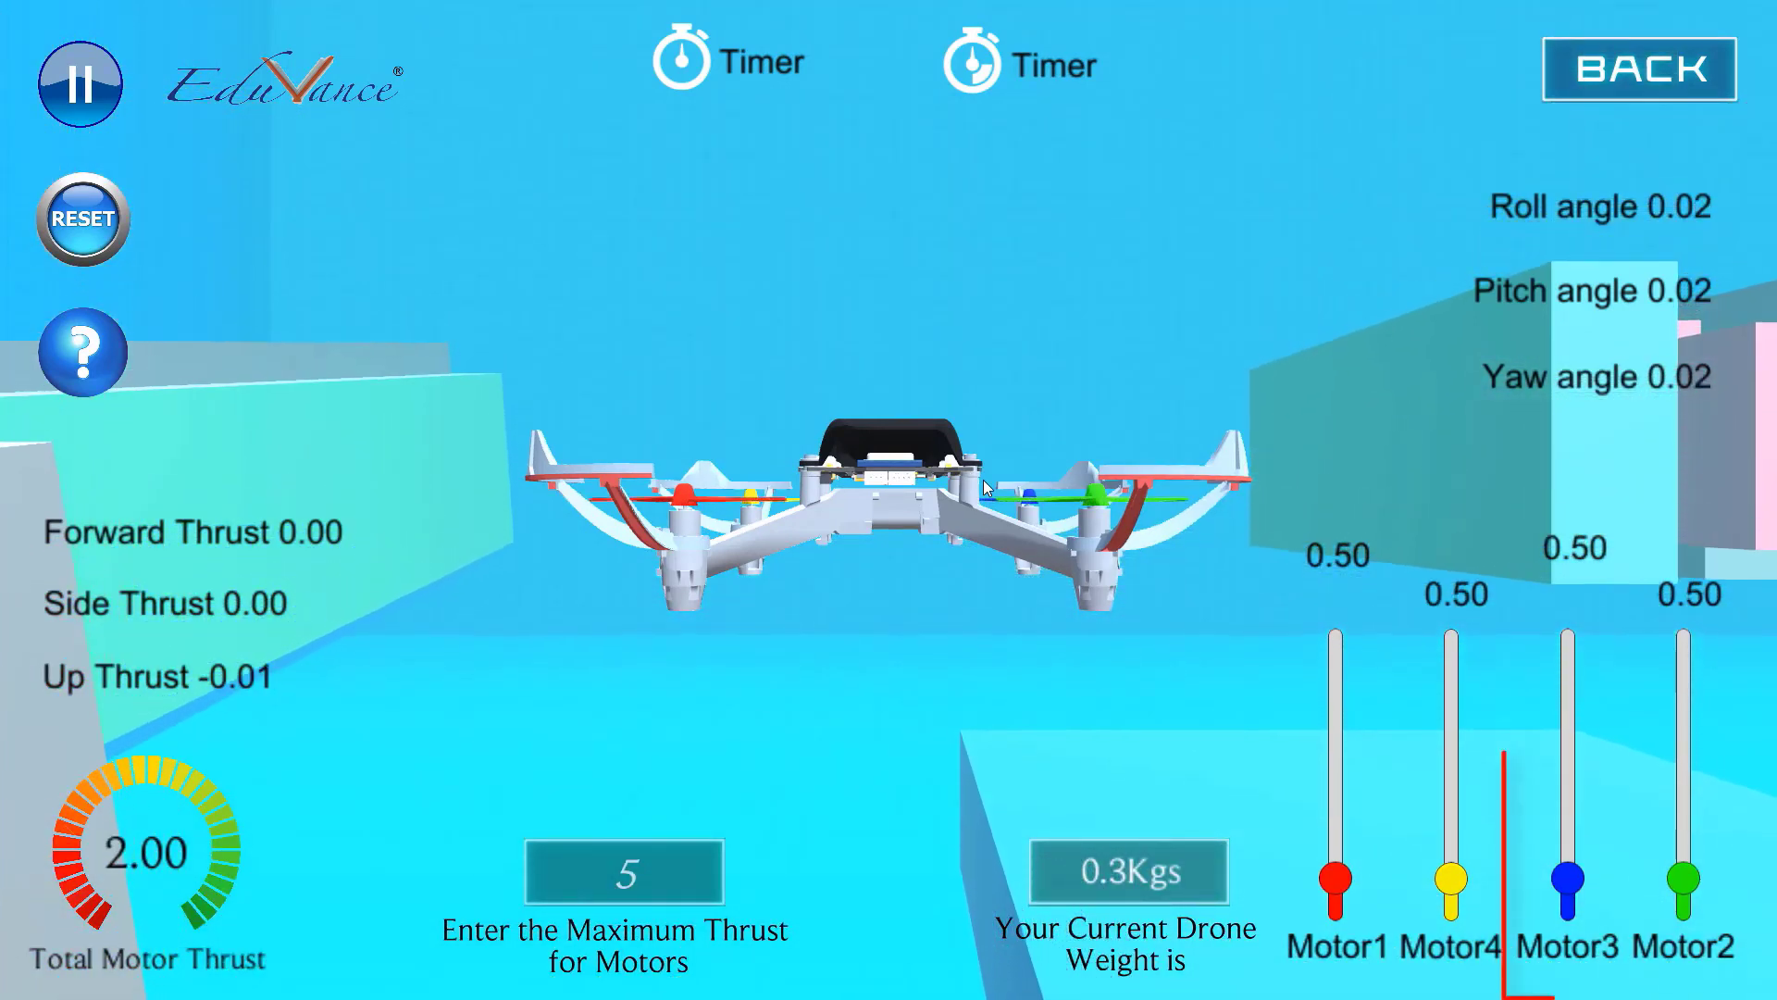
key("a")
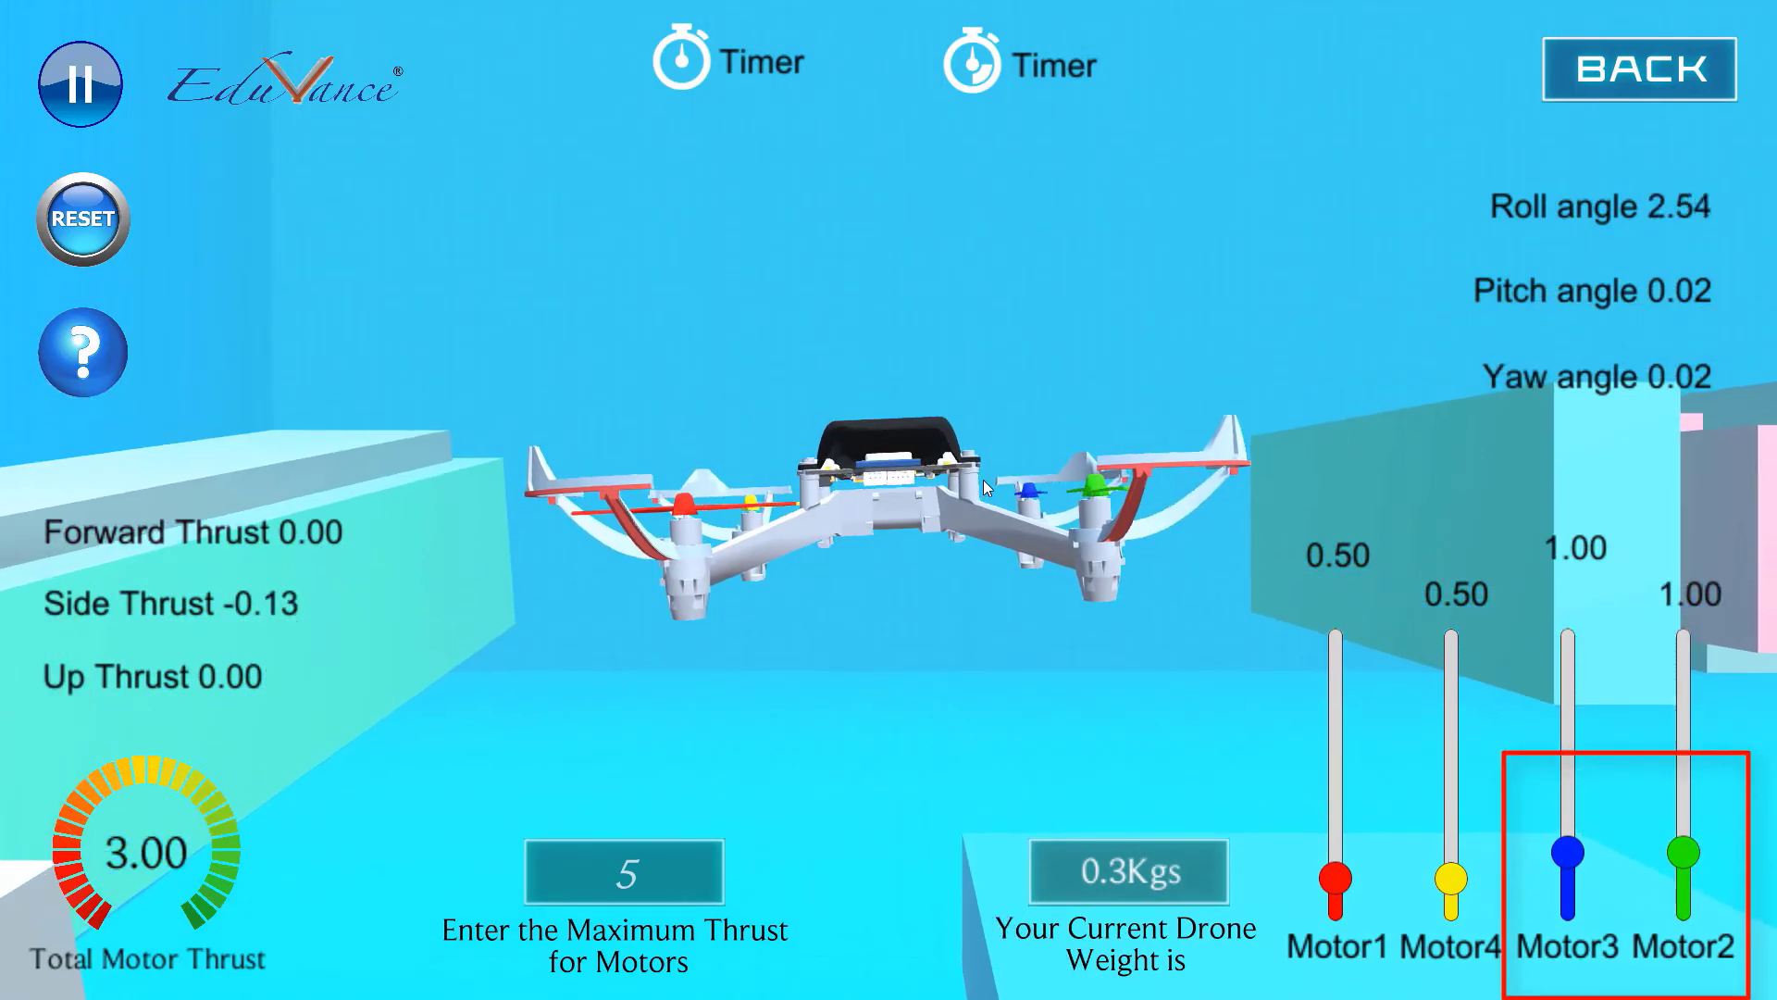
key("a")
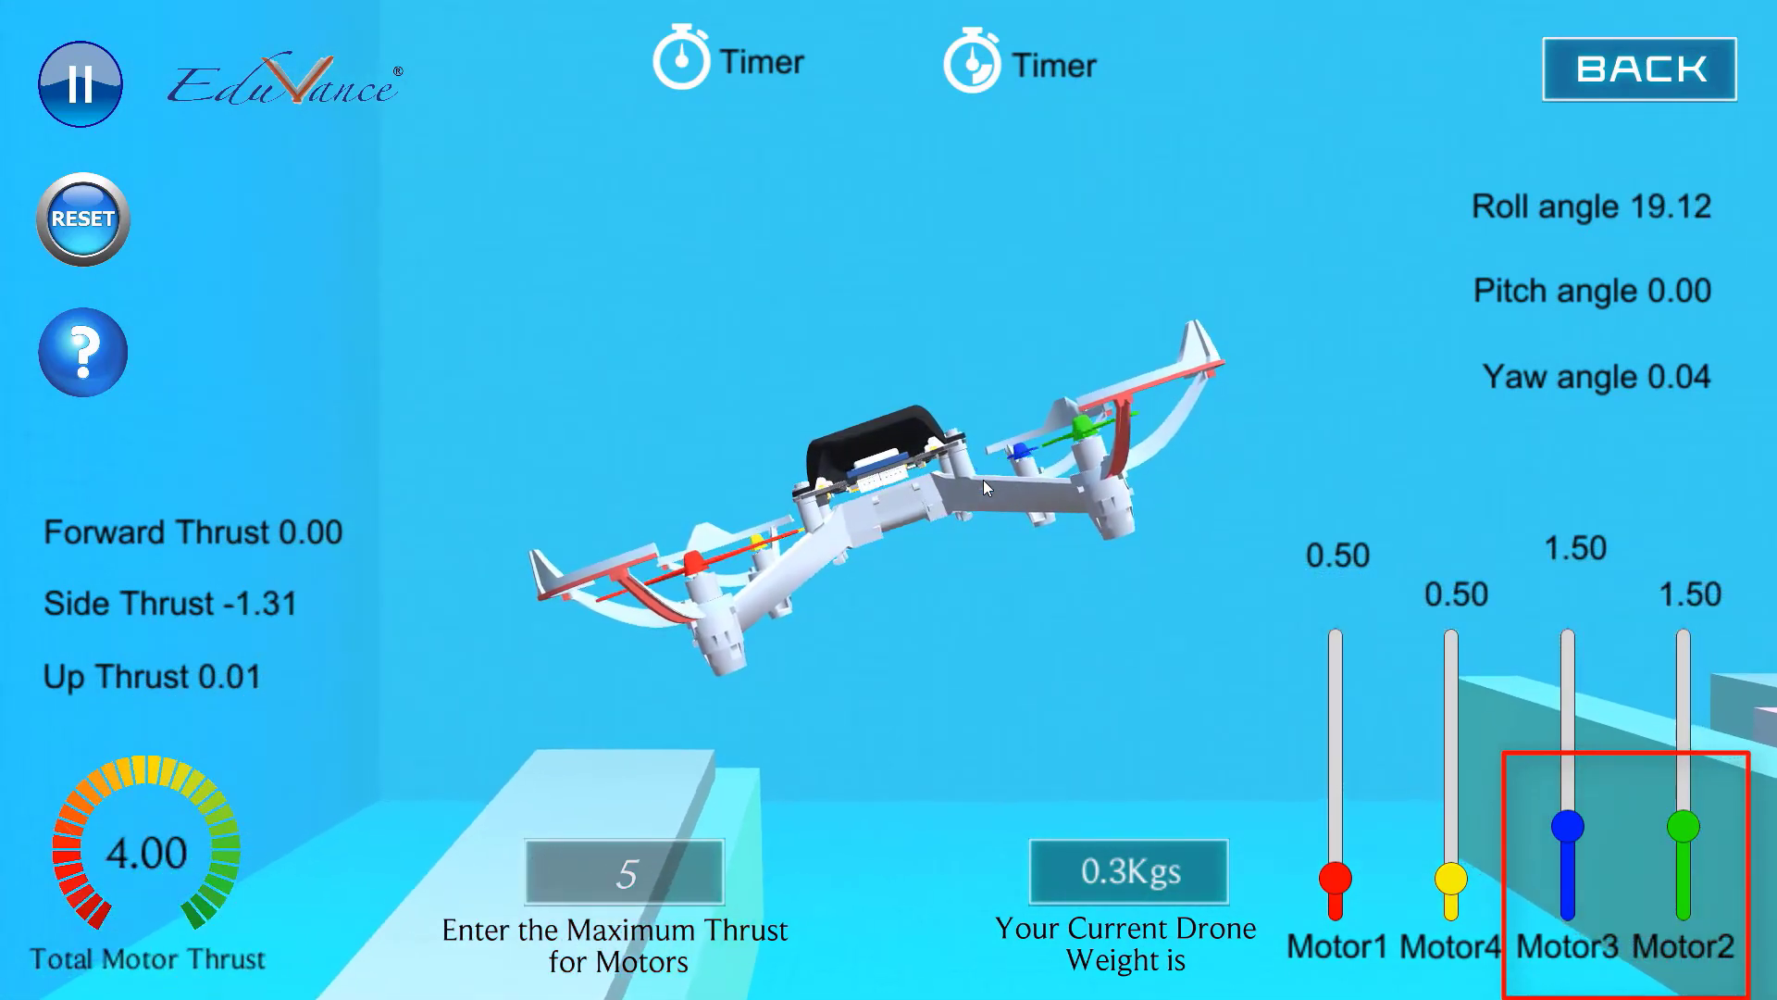
key("d")
key("d")
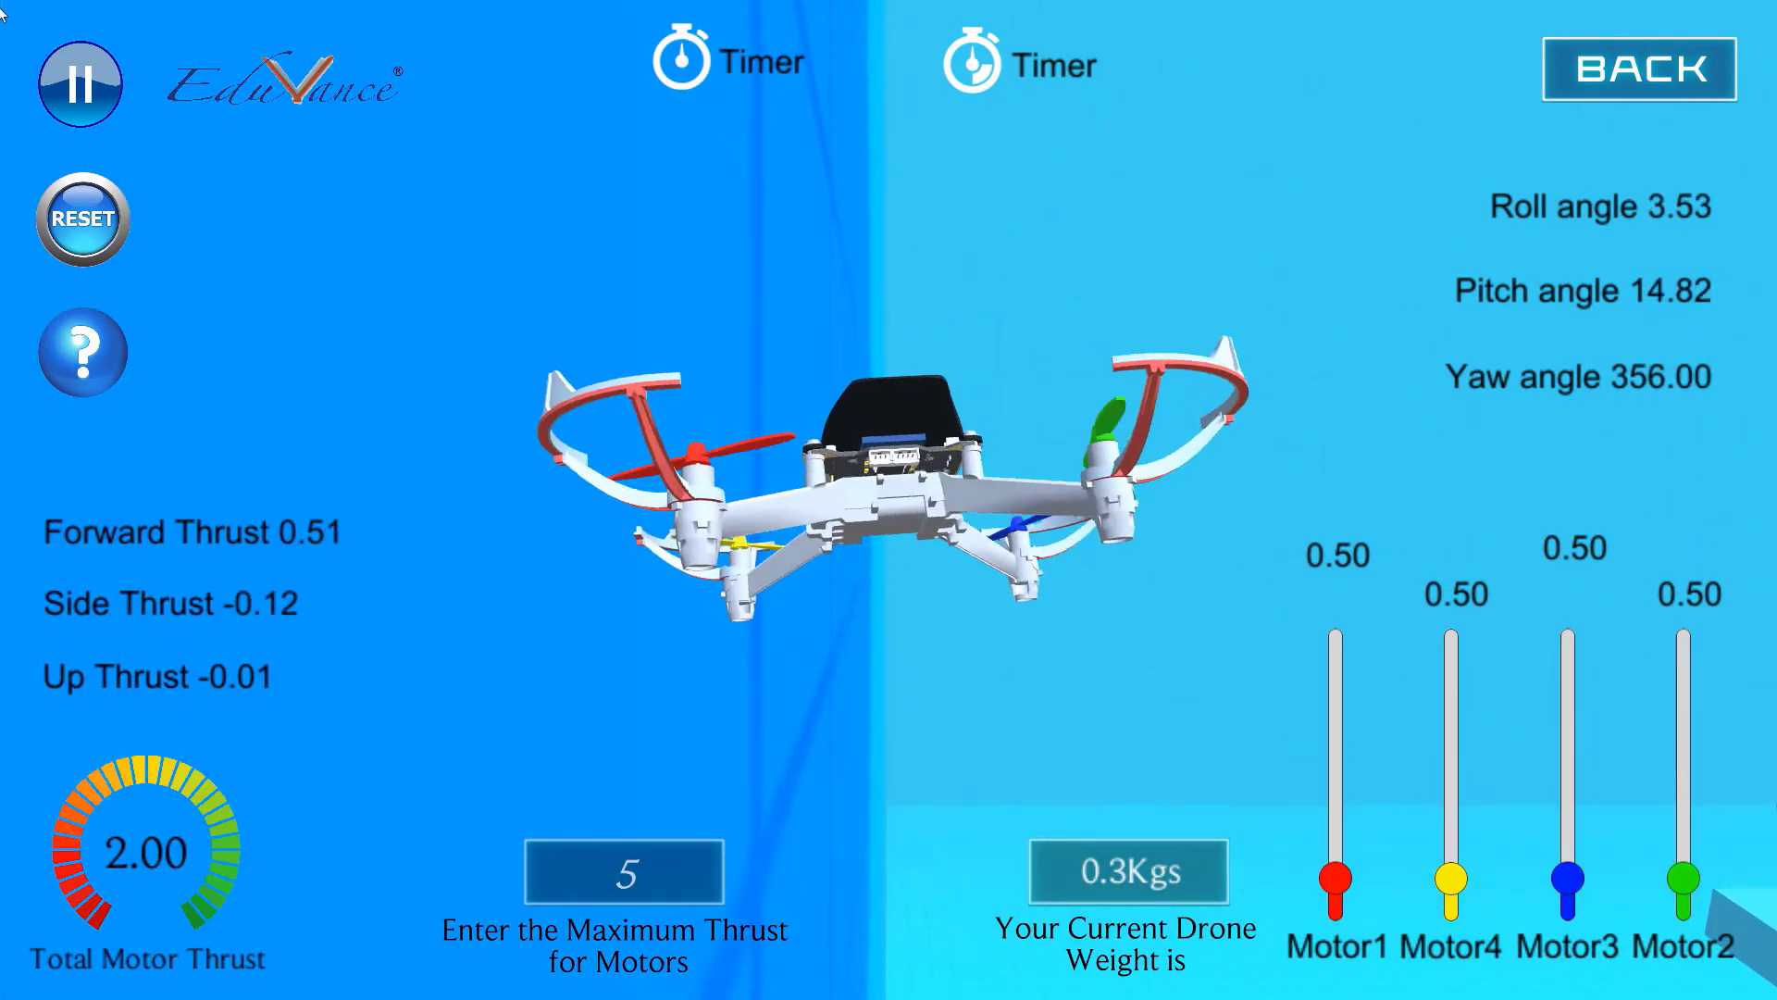
Reset the simulation and start a fresh flight with the drone at its starting position
left_click(99, 229)
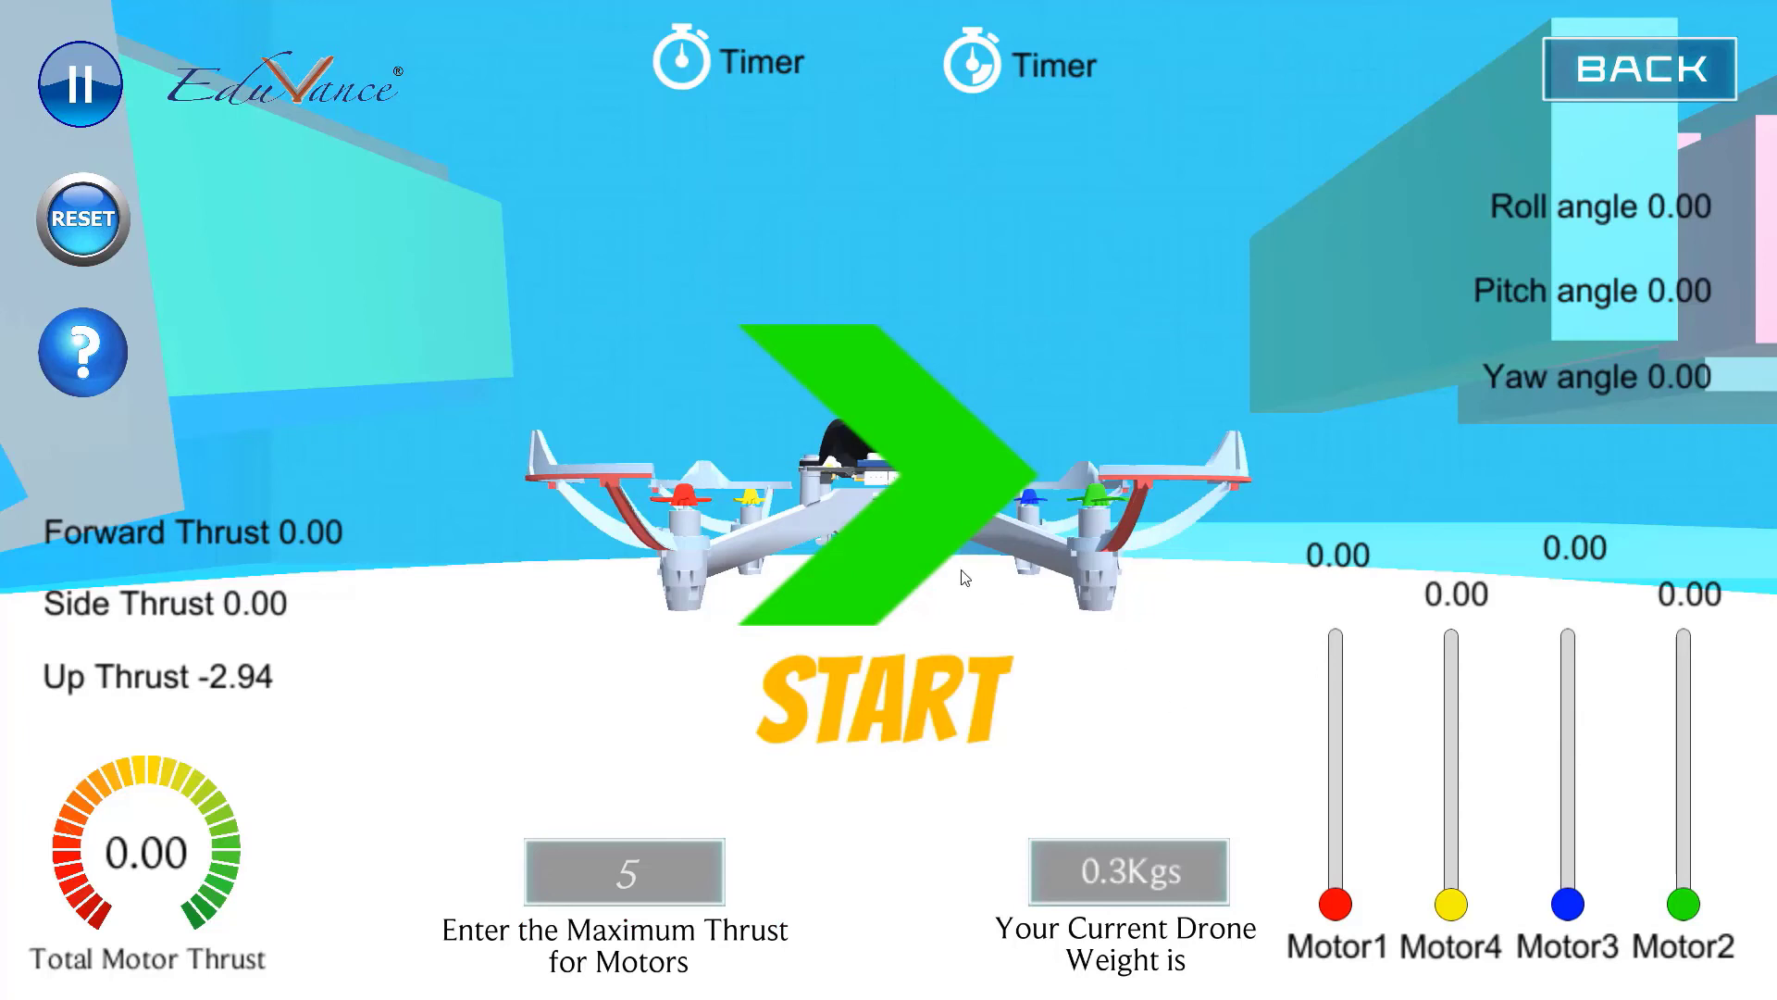
left_click(936, 459)
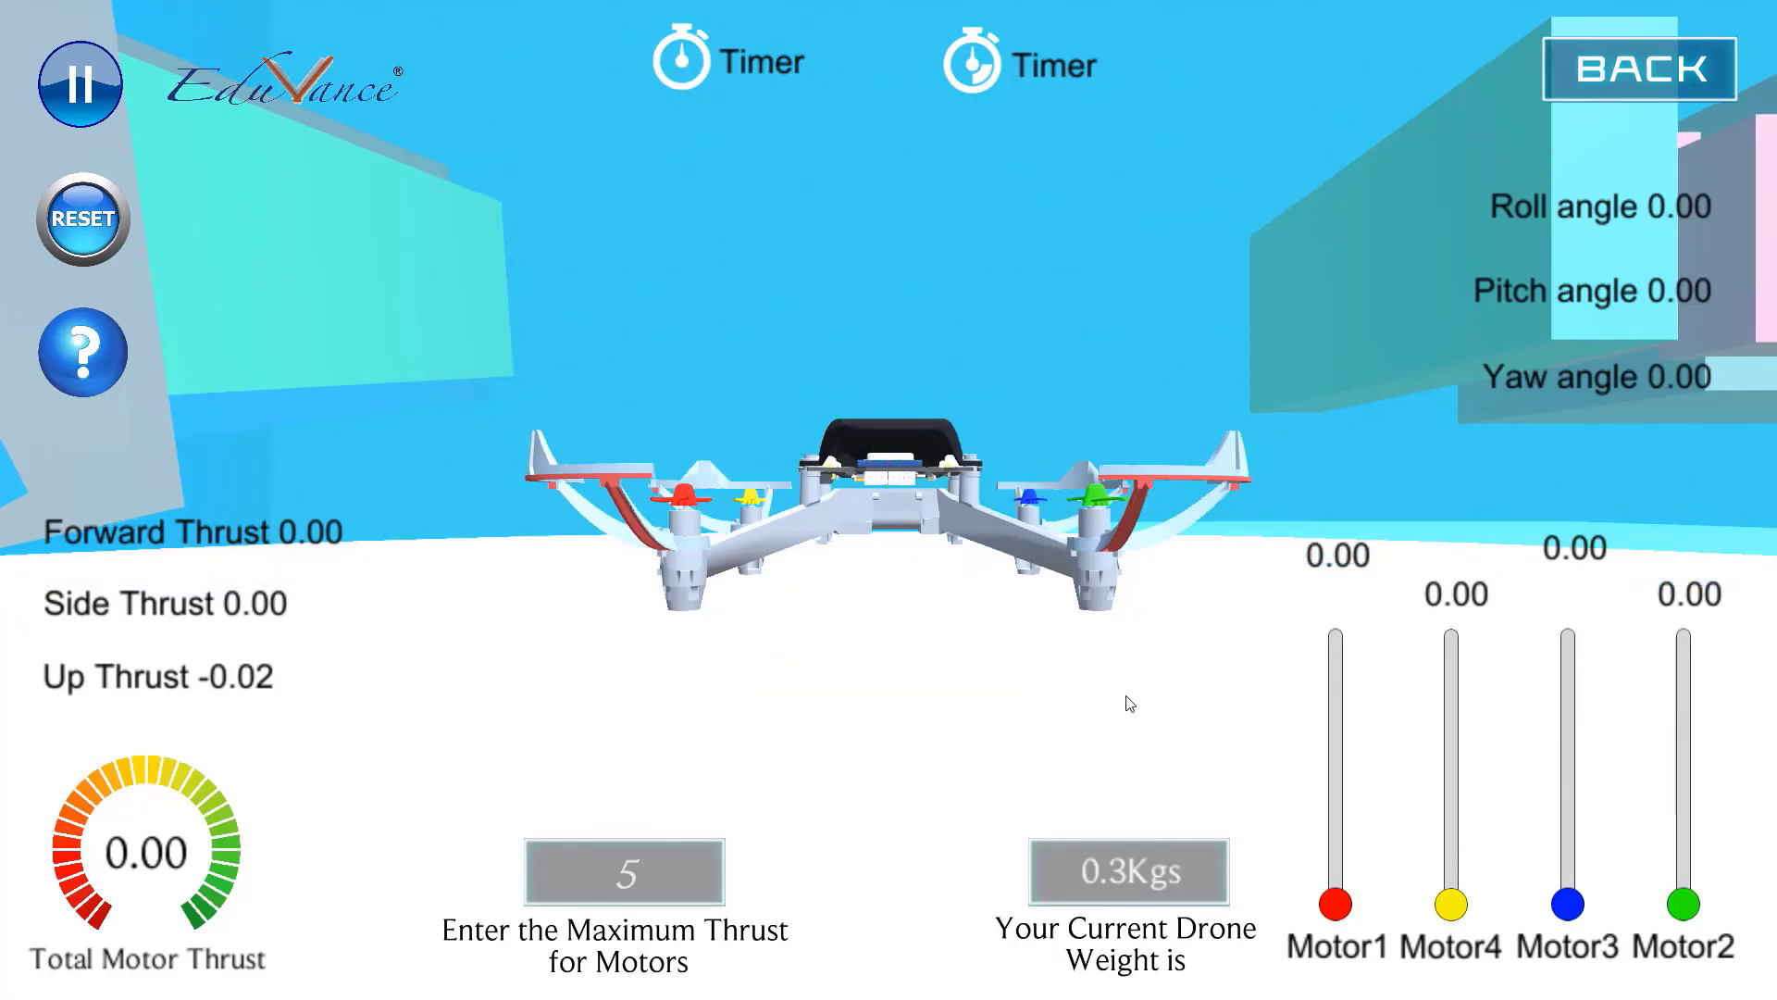